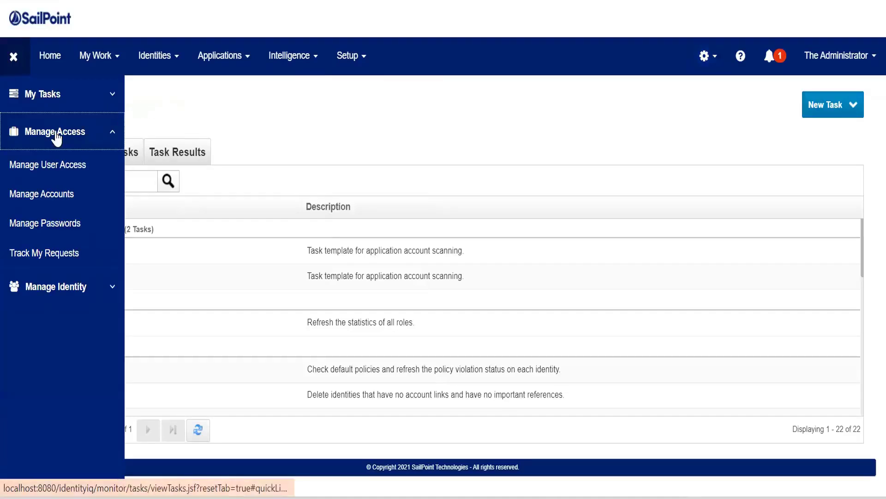
Open Create Identity from the Manage Identity quick links and scroll through its fields.
click(56, 133)
click(68, 172)
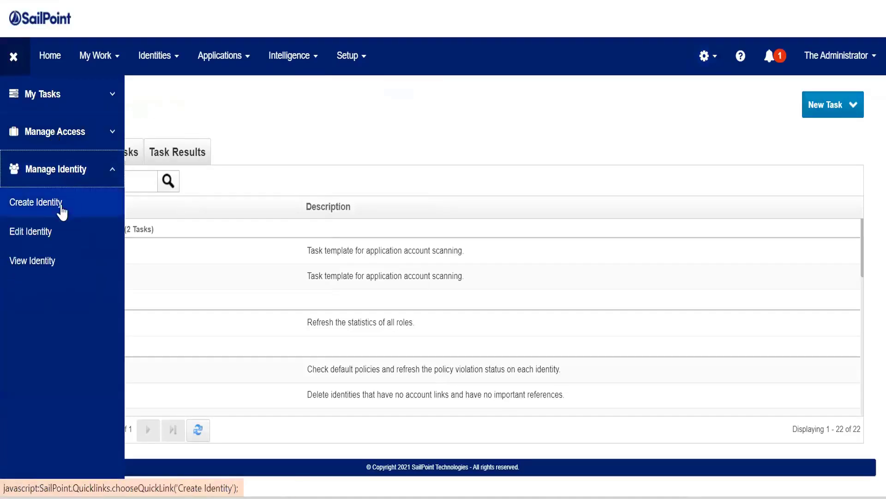
click(48, 208)
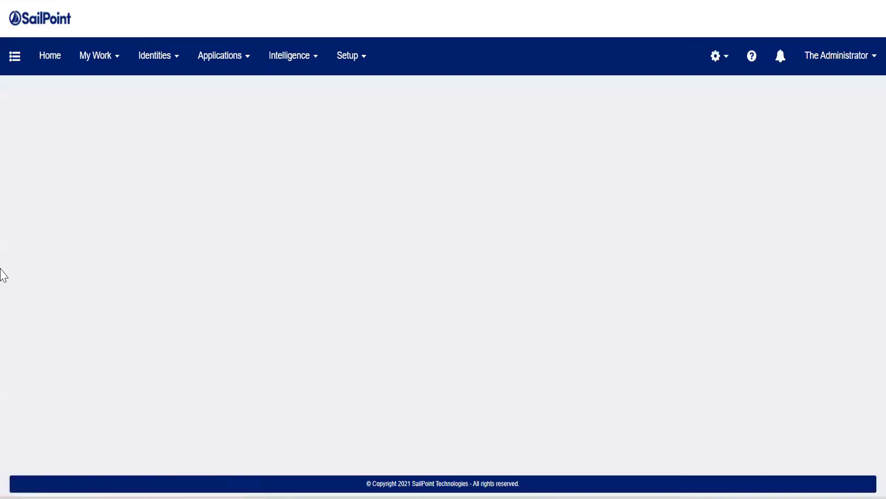
scroll(71, 351, down, 10)
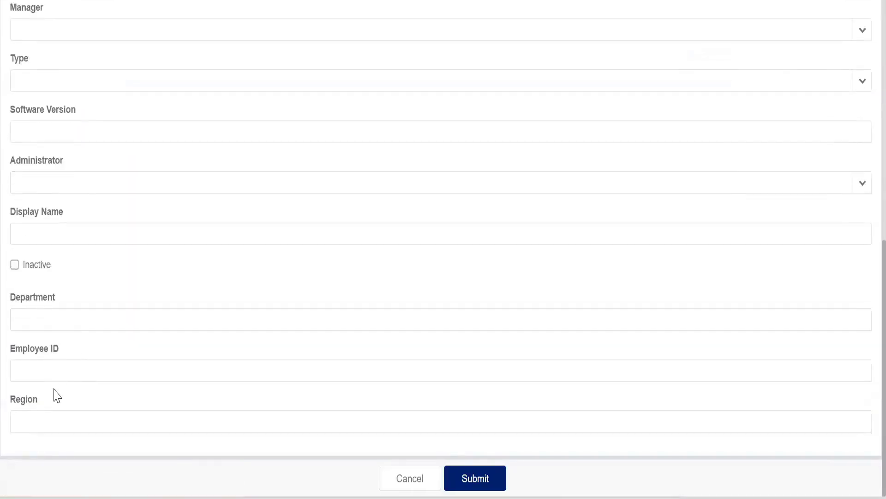
scroll(57, 396, up, 10)
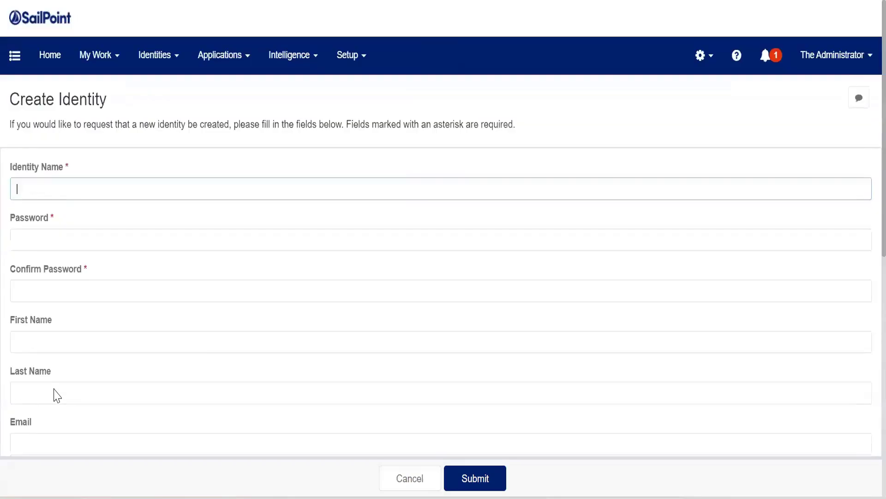
drag(21, 102, 142, 301)
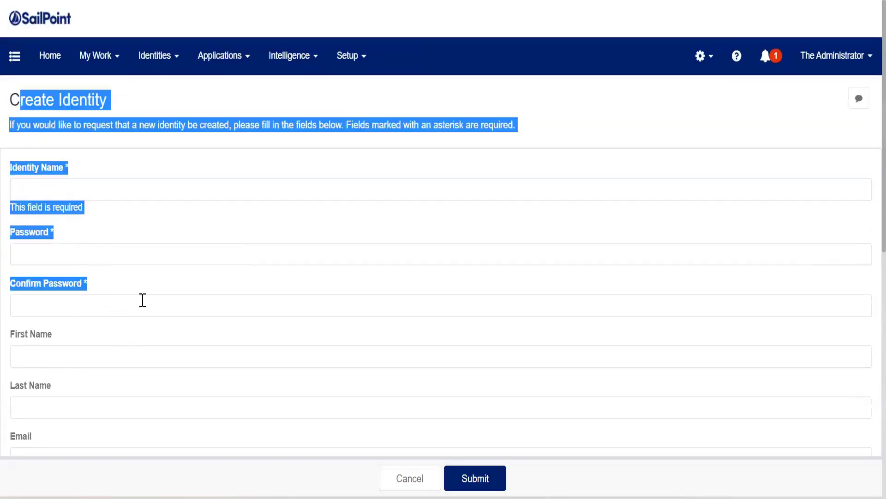
click(143, 303)
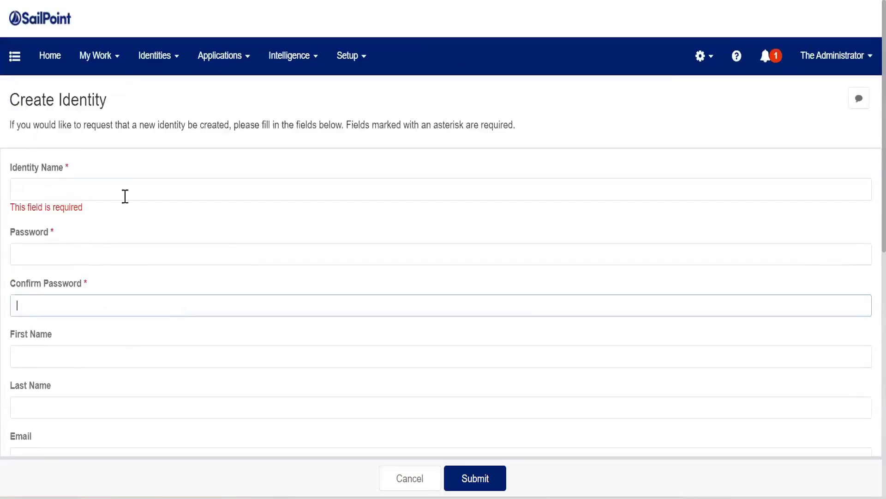
Open Lifecycle Manager from the settings menu in a new browser tab.
right_click(693, 71)
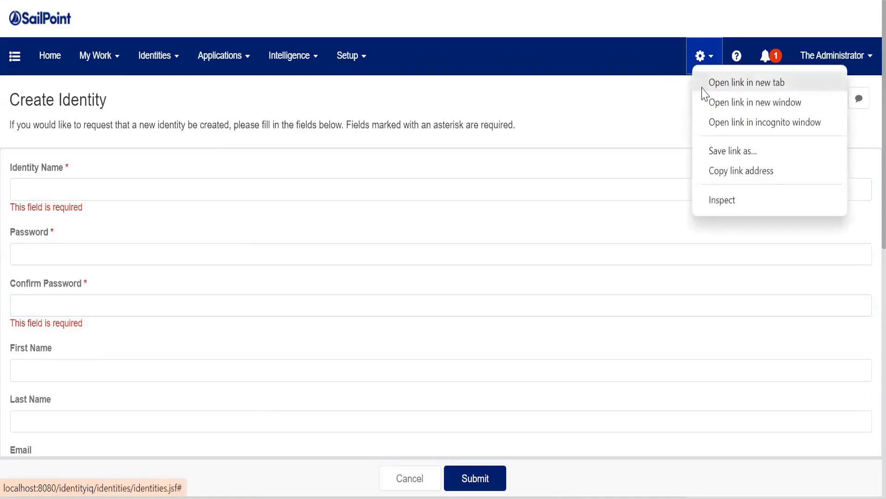
click(702, 55)
right_click(680, 139)
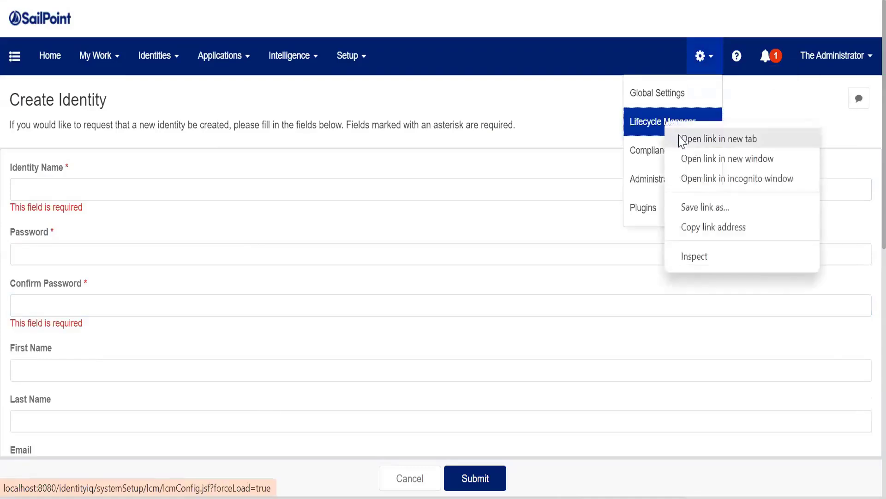
click(680, 136)
click(160, 1)
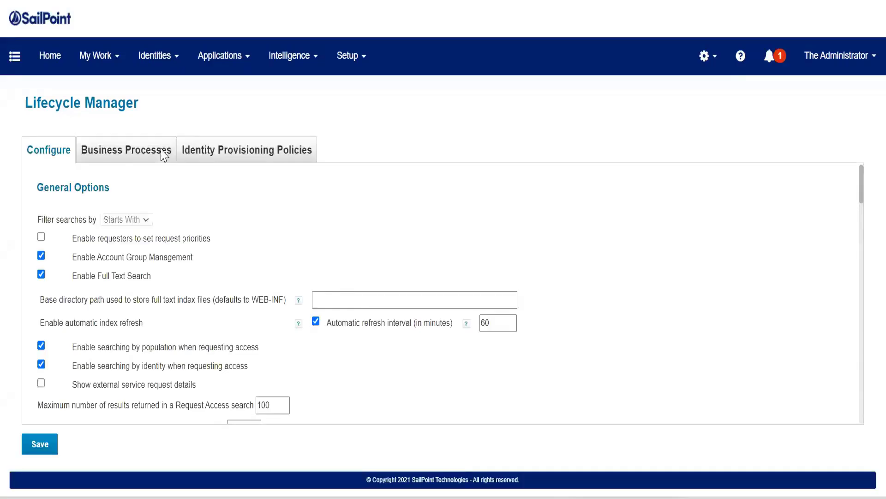
View Business Processes, then show the Identity Provisioning Policies list.
click(163, 154)
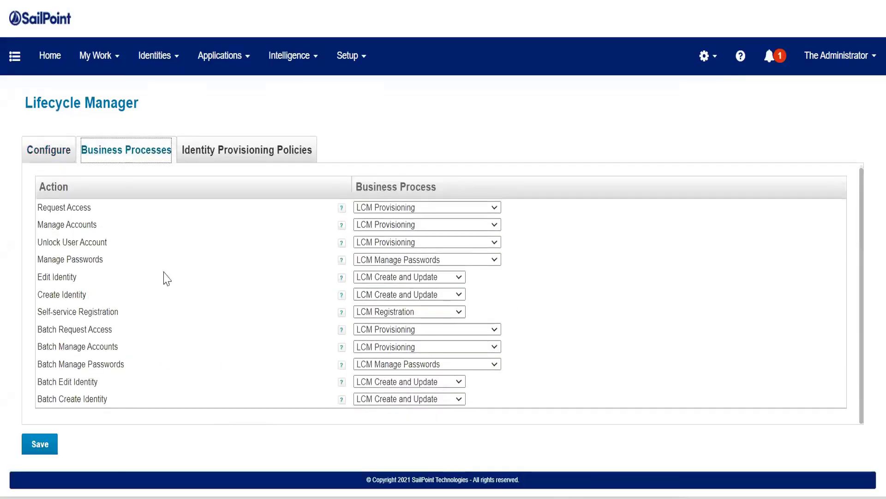
click(28, 1)
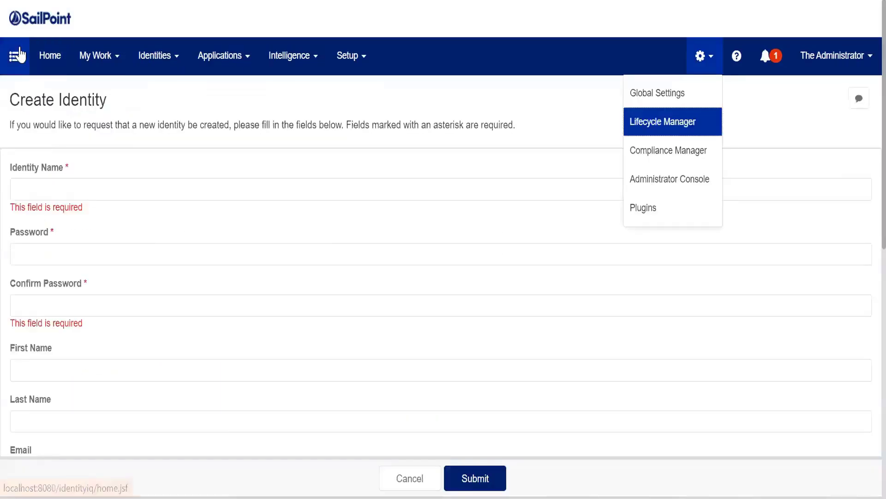
click(20, 54)
click(171, 1)
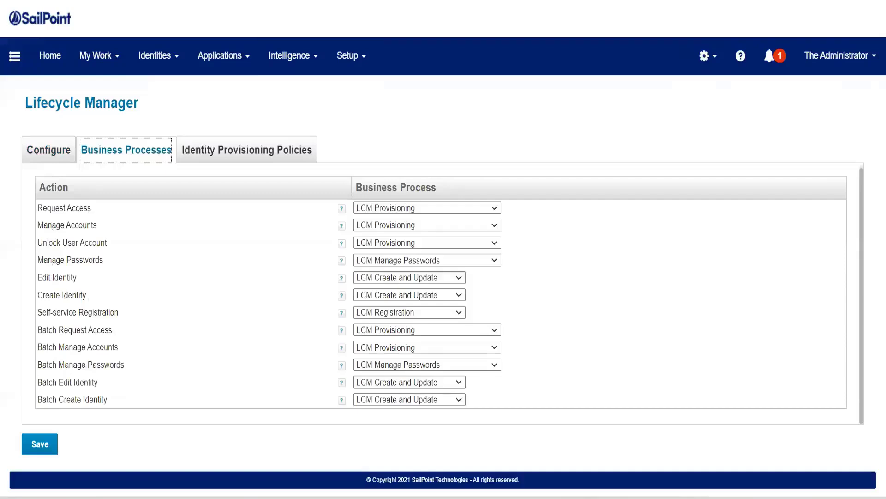
click(242, 159)
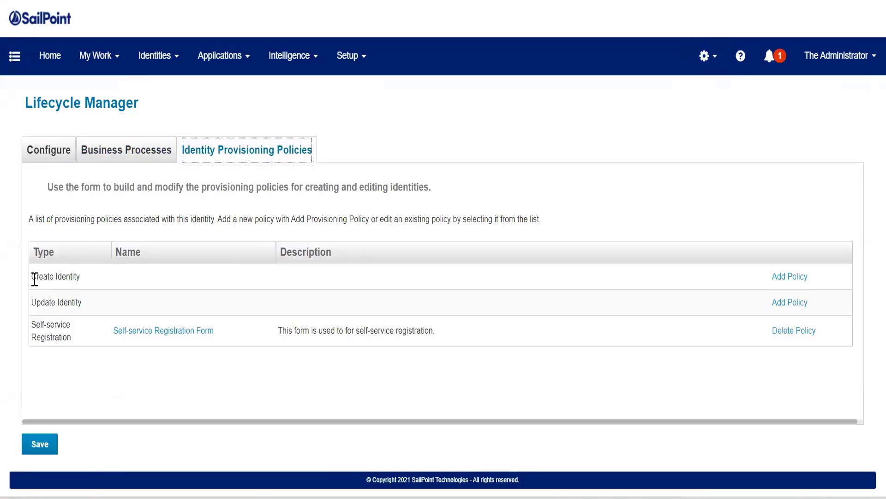
drag(33, 278, 200, 283)
drag(277, 288, 306, 291)
click(288, 303)
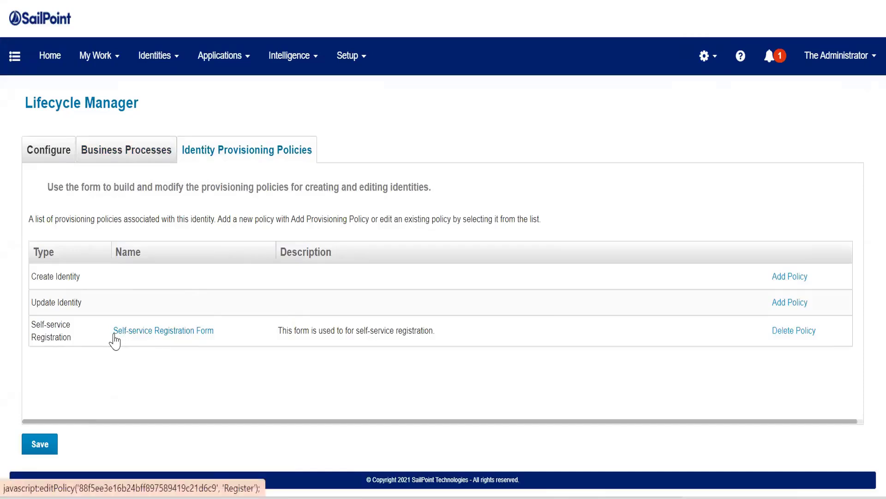
click(162, 332)
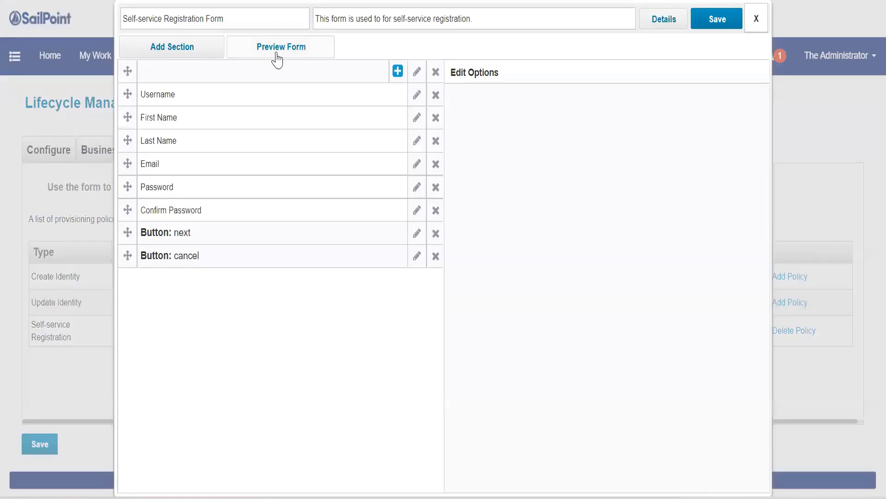
click(277, 58)
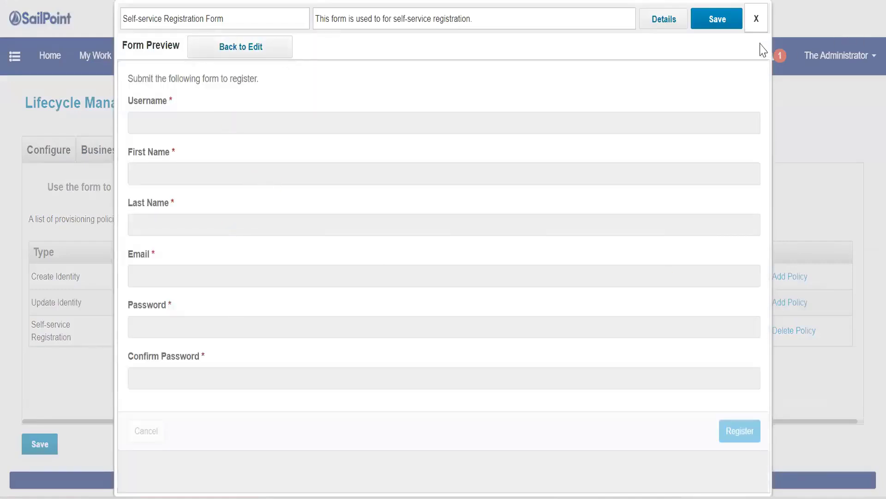
click(755, 19)
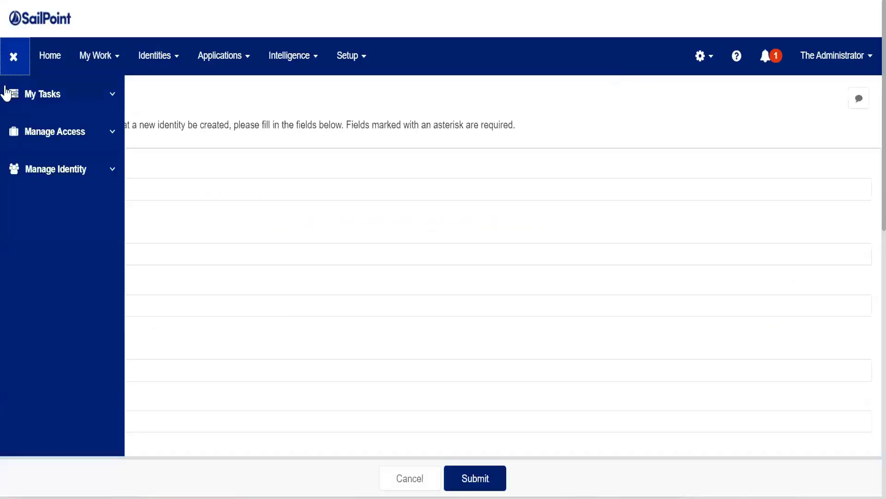
click(11, 57)
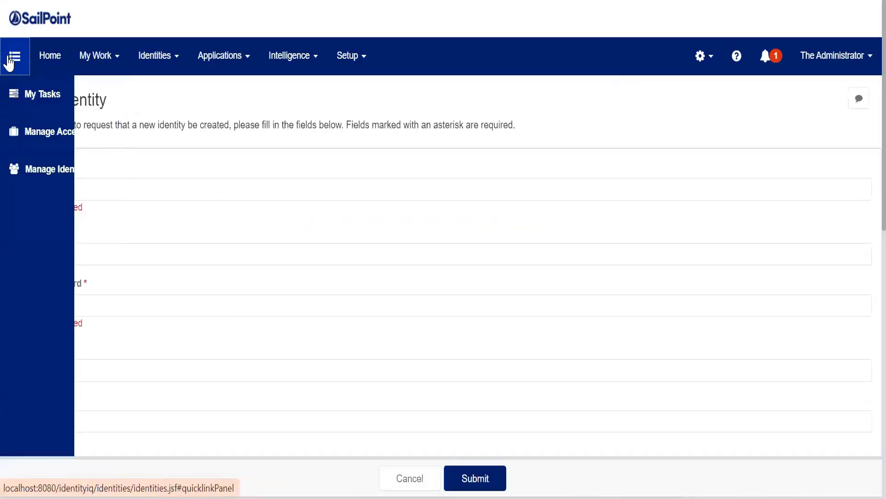
click(11, 60)
click(55, 169)
click(46, 203)
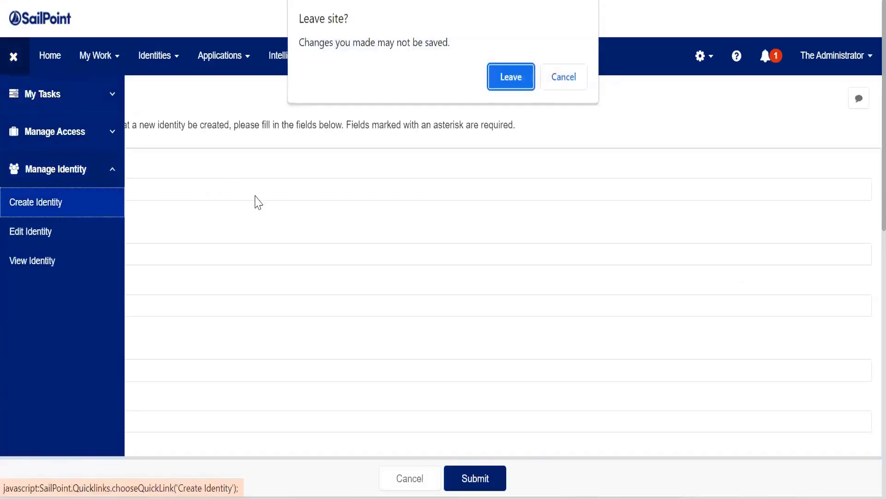
click(522, 78)
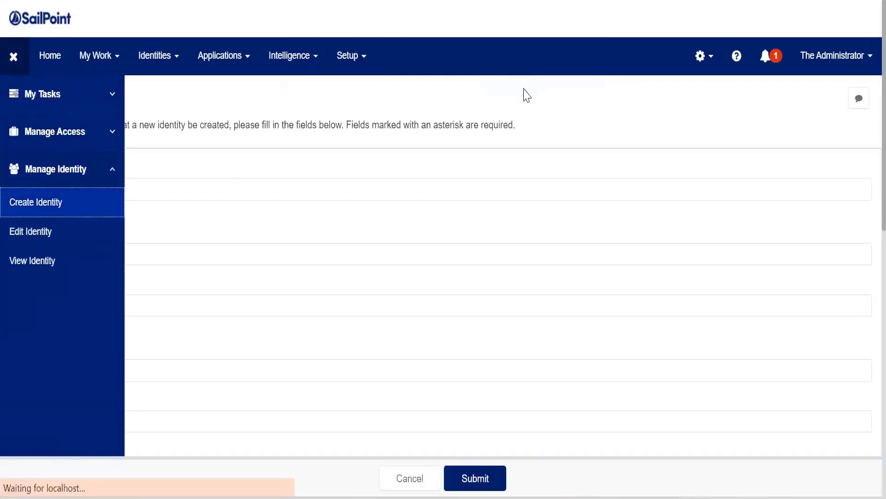
scroll(259, 345, down, 10)
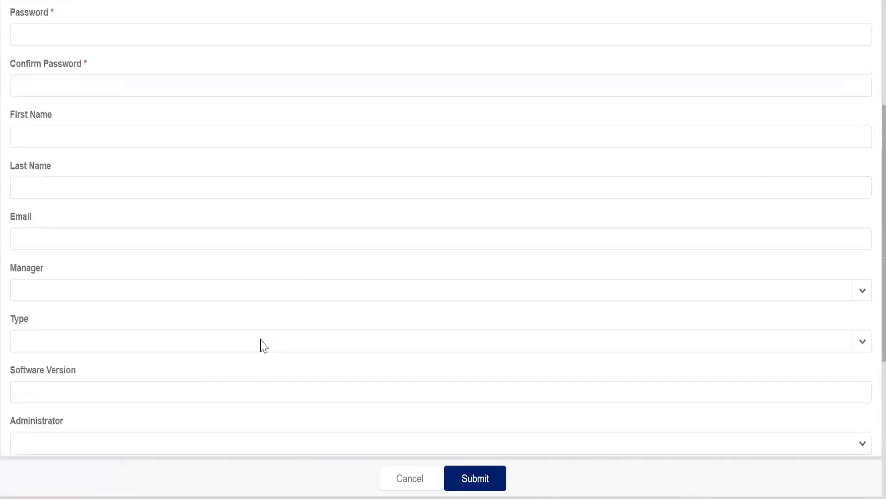
scroll(240, 335, up, 10)
click(13, 57)
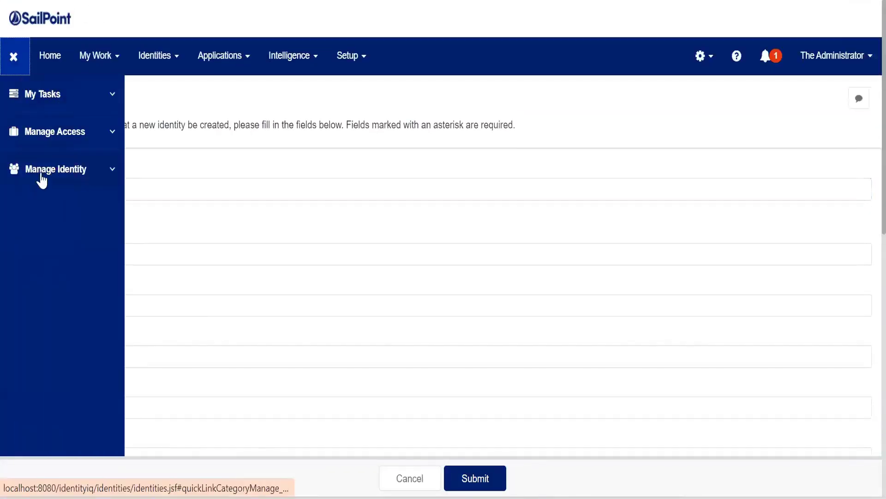
click(40, 179)
click(49, 230)
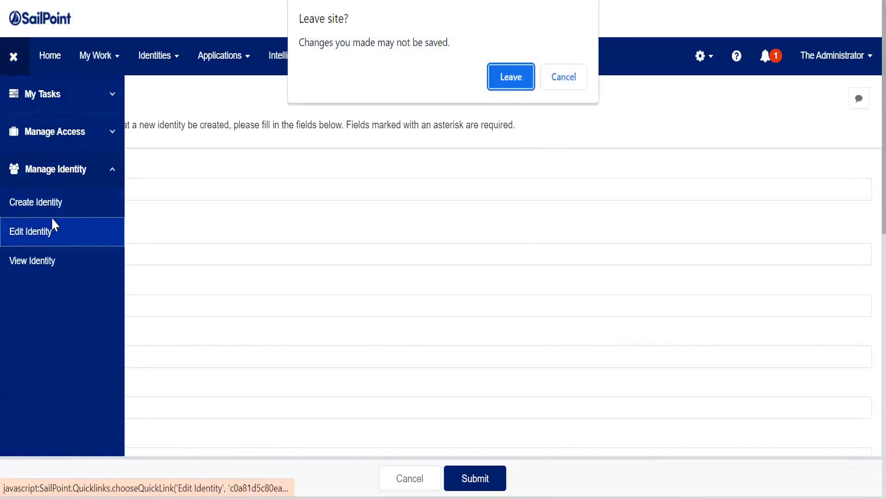
click(520, 82)
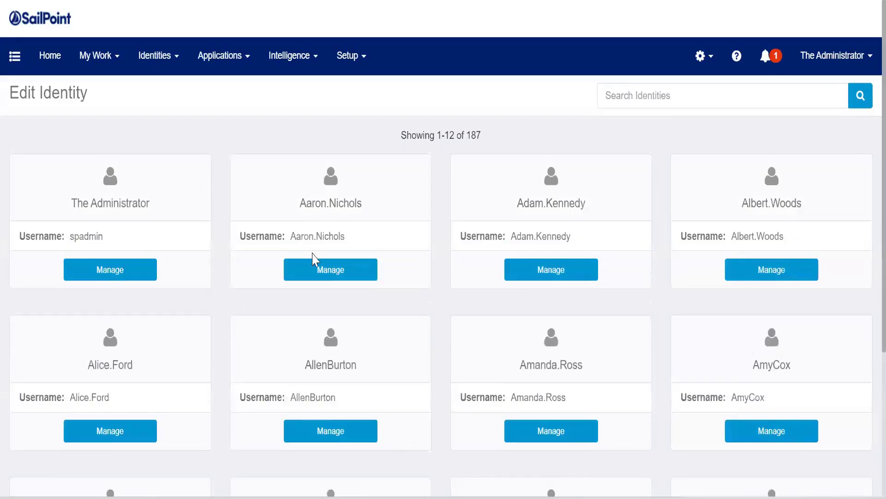
click(314, 263)
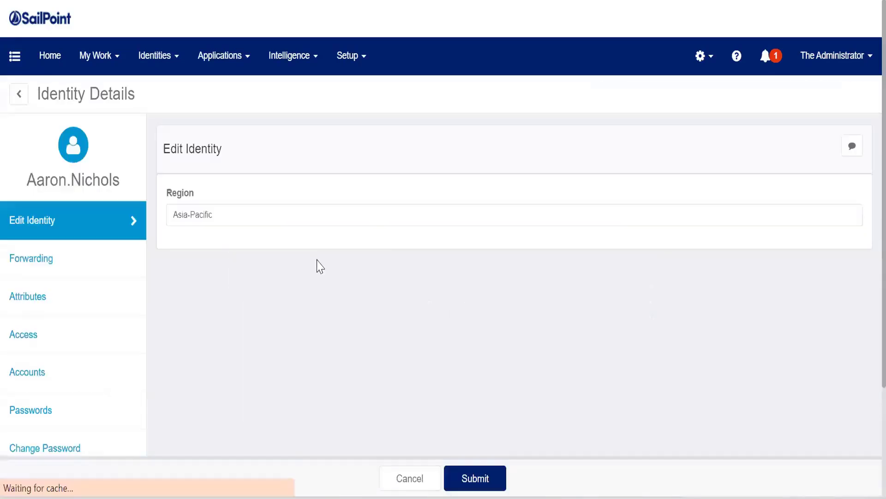
triple_click(263, 219)
click(796, 210)
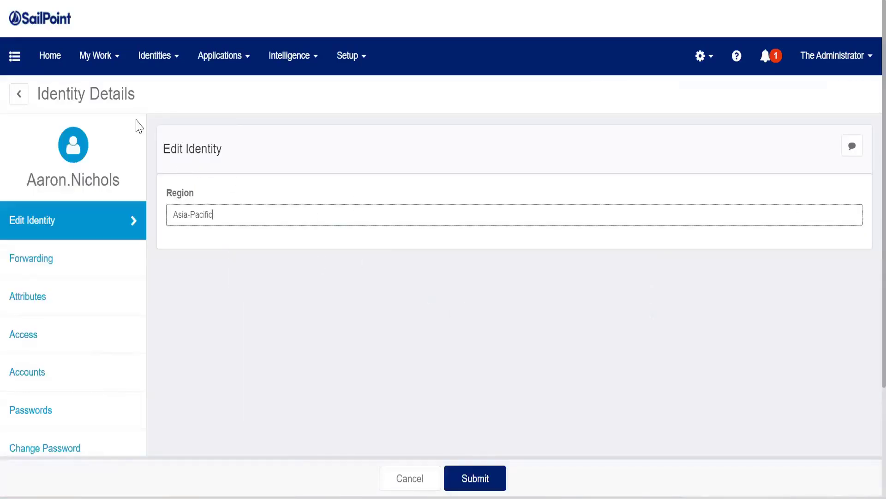
click(50, 56)
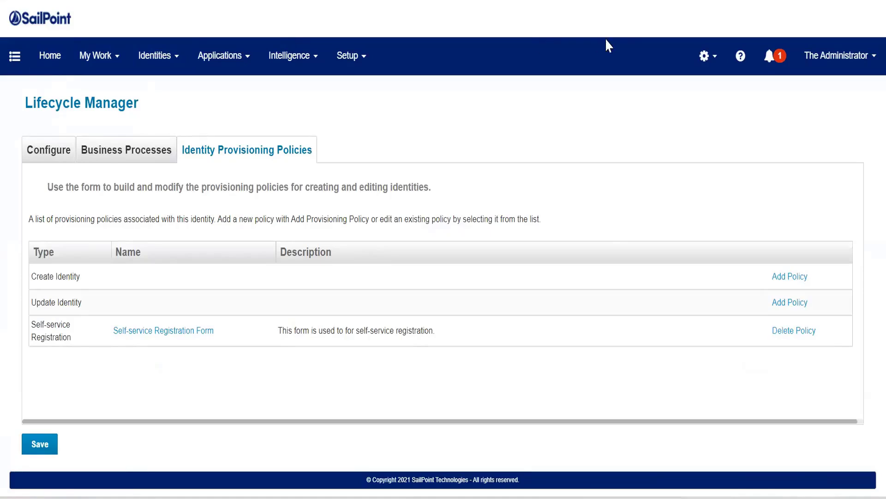
Open Global Settings and review the Identity Mappings configuration.
click(703, 56)
right_click(692, 98)
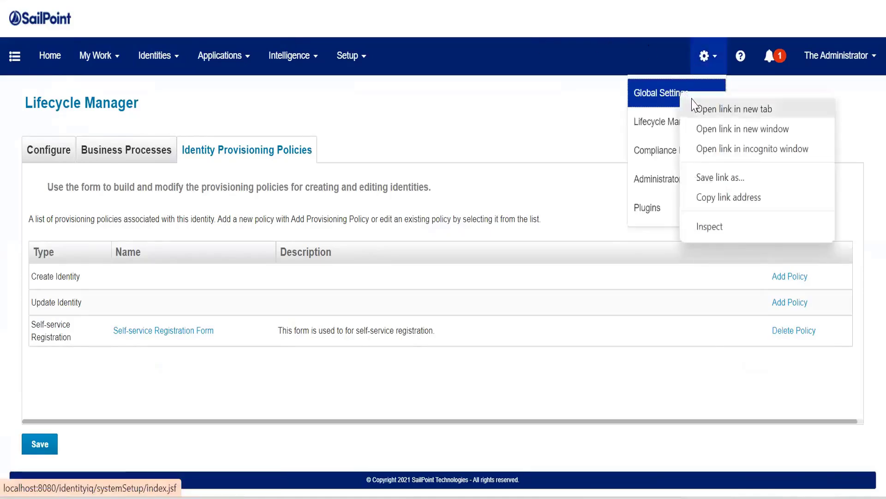
click(647, 93)
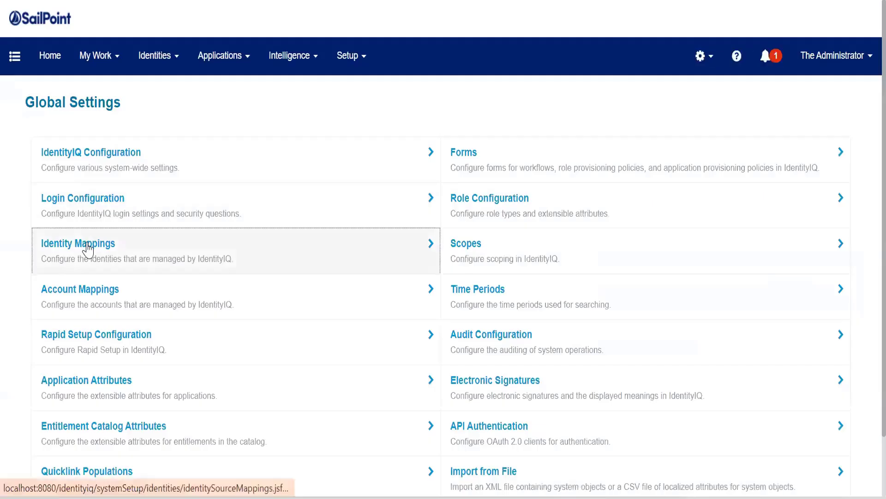
click(88, 250)
scroll(74, 154, down, 2)
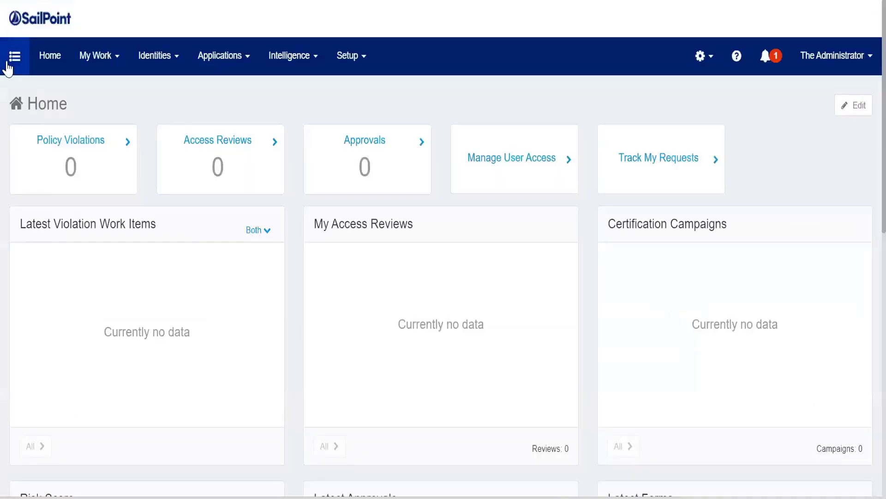
Open the Create Identity form from Manage Identity and scroll through its fields.
click(8, 64)
click(33, 168)
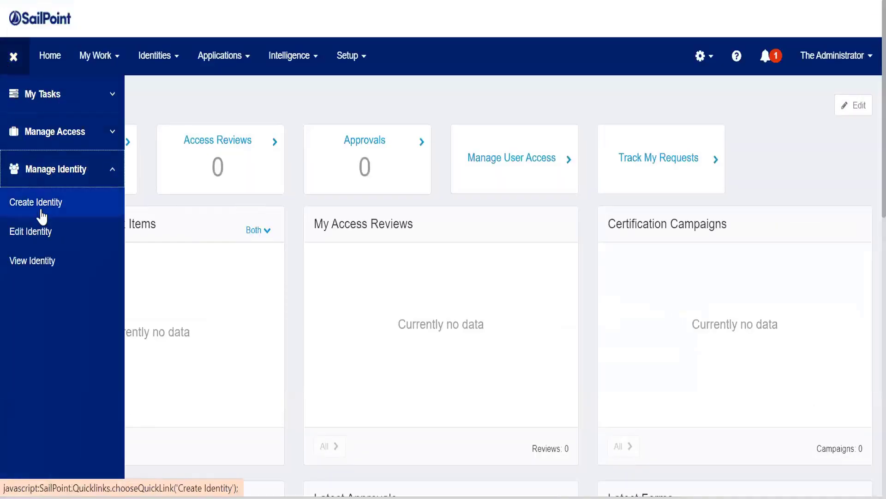
click(42, 215)
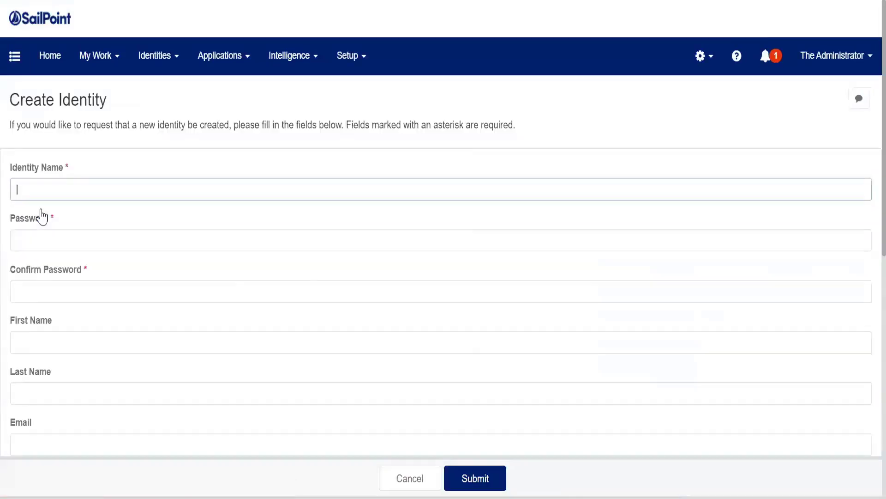
scroll(42, 215, down, 5)
scroll(42, 215, down, 3)
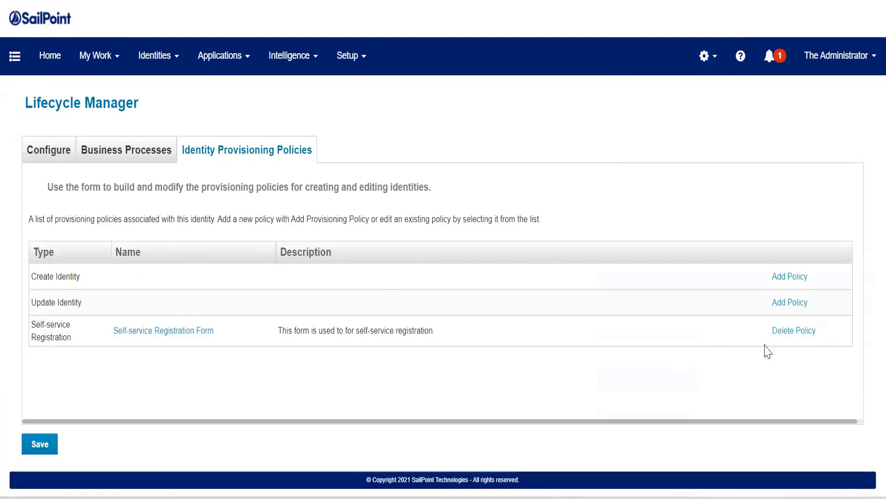
Add a Create Identity policy named 'Create Identity Form For Contractor'.
click(790, 277)
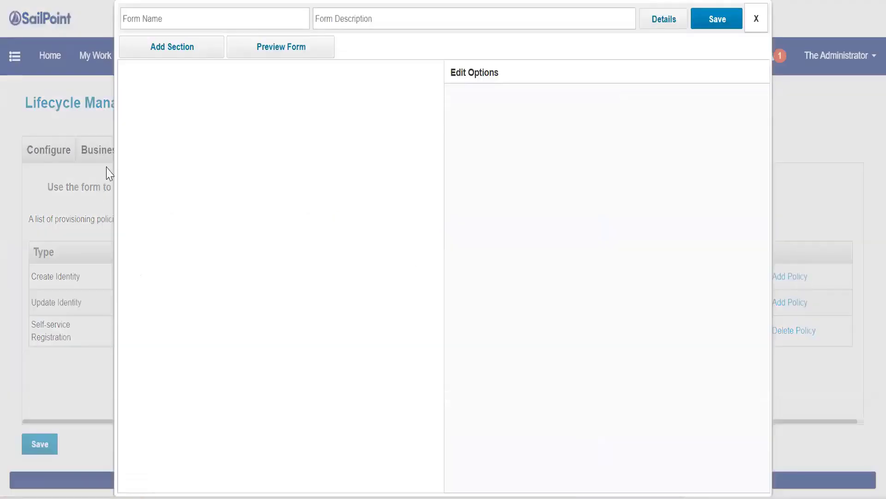
click(243, 26)
text(C)
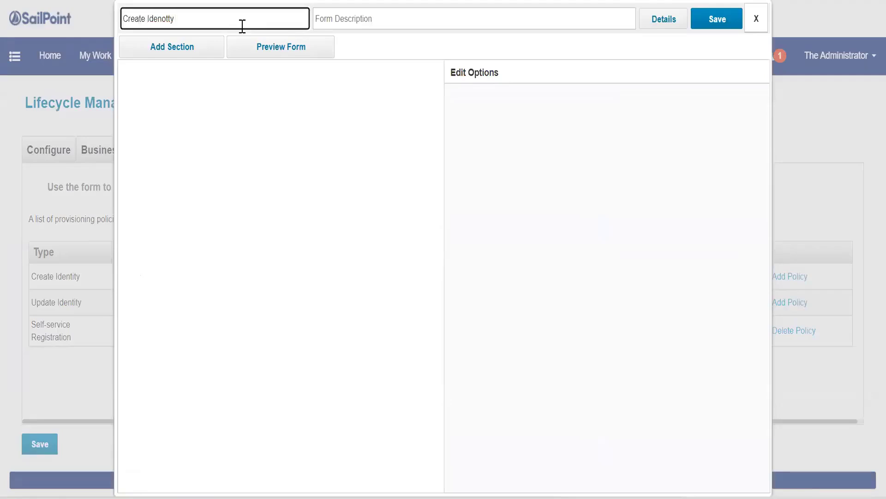
text(reate Identity Form For COntrac)
click(217, 18)
key(BackSpace)
text(or)
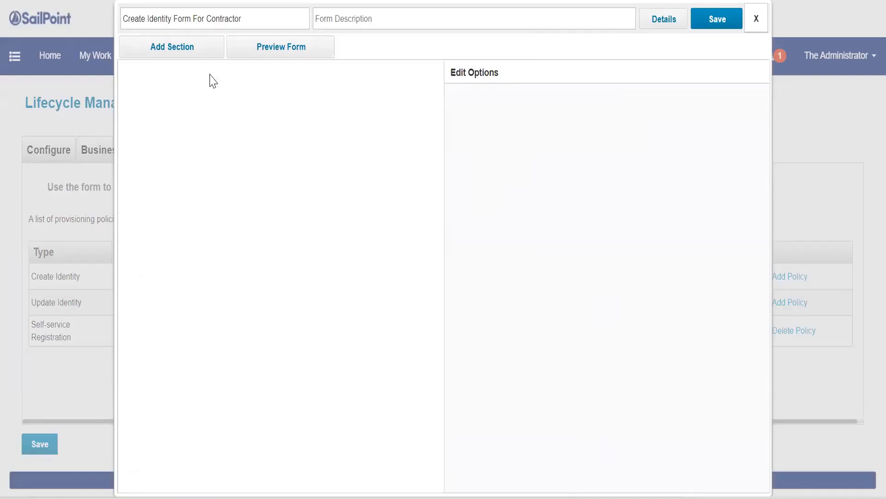
Add Section 1 to the form with one new field.
click(194, 54)
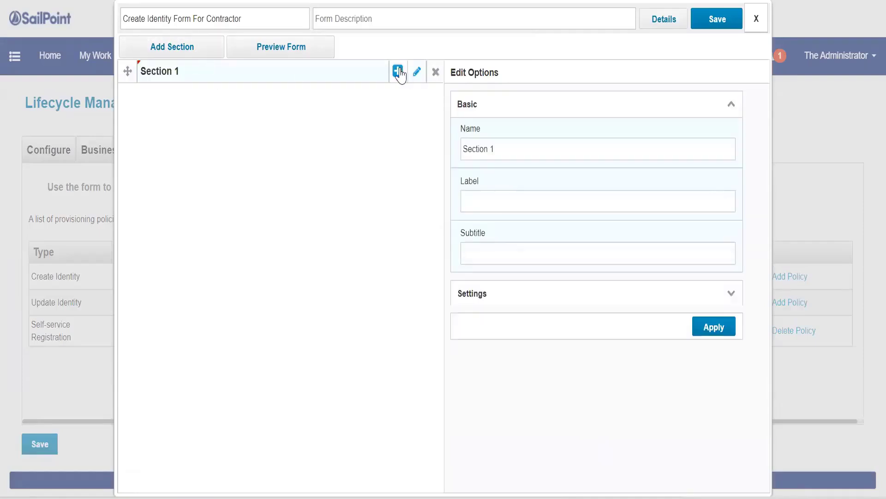
click(406, 71)
click(370, 114)
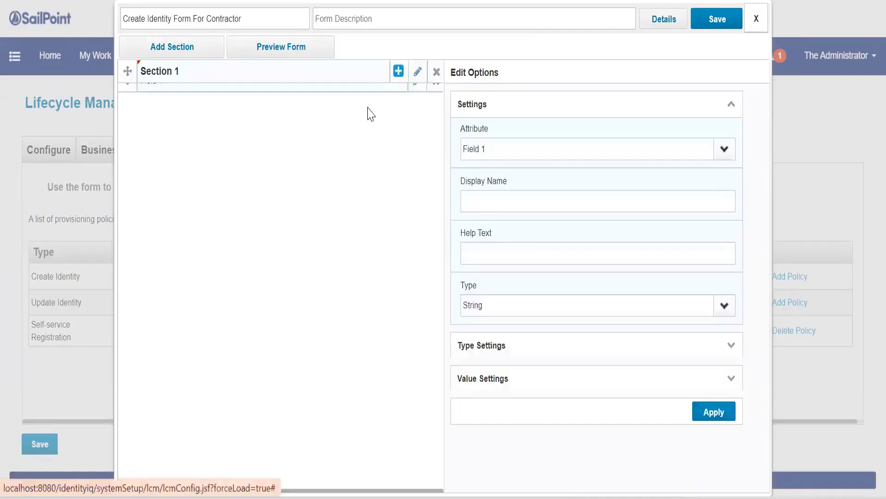
Bind fields to the firstname and lastname attributes, creating First Name and Last Name.
click(715, 155)
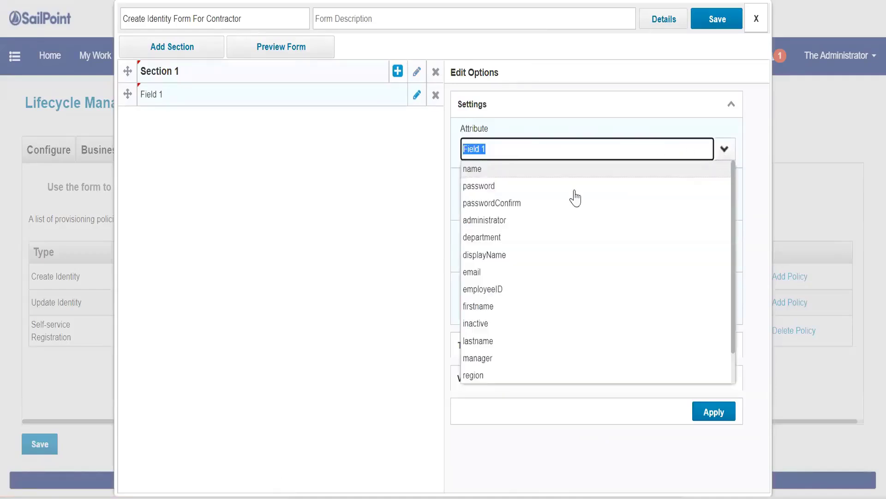
click(477, 307)
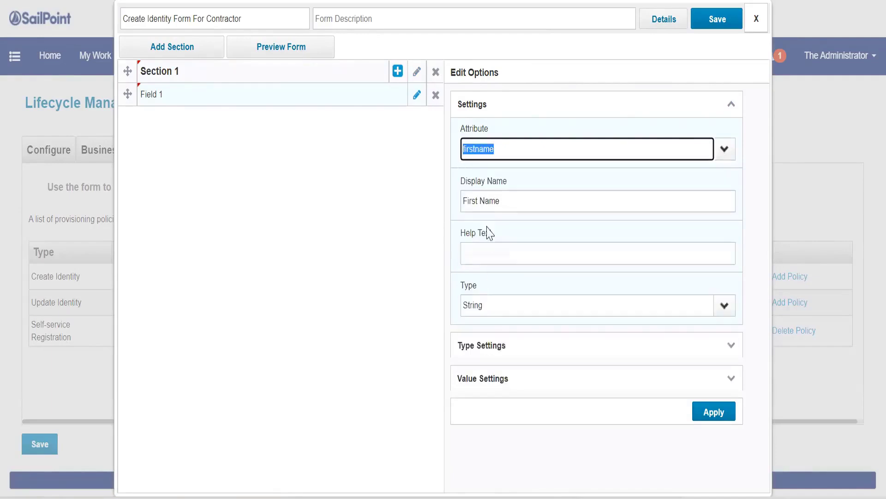
click(498, 272)
click(714, 411)
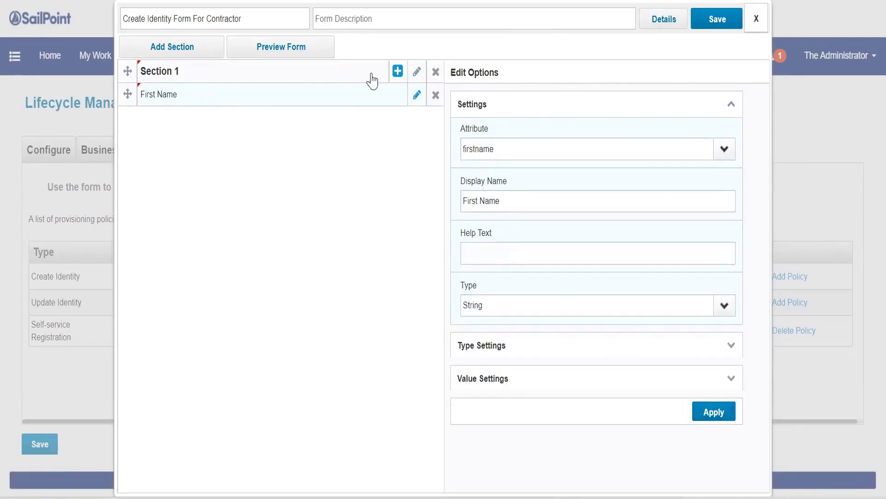
click(398, 72)
click(369, 102)
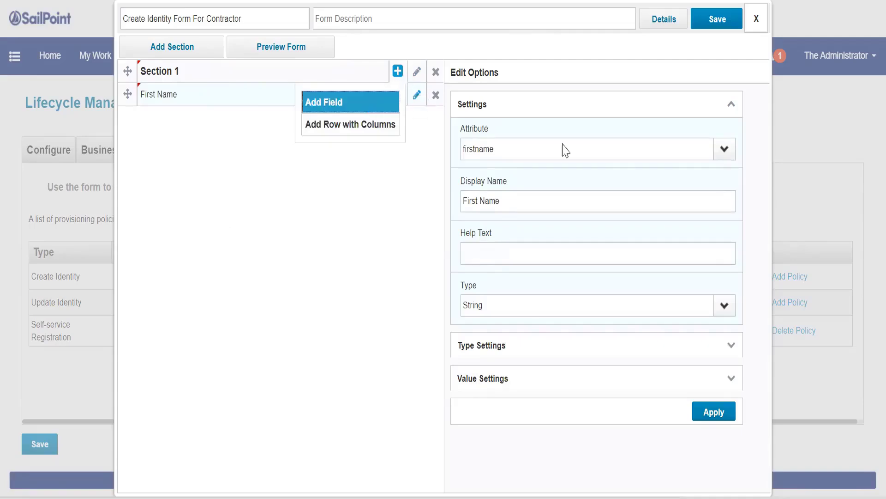
click(723, 150)
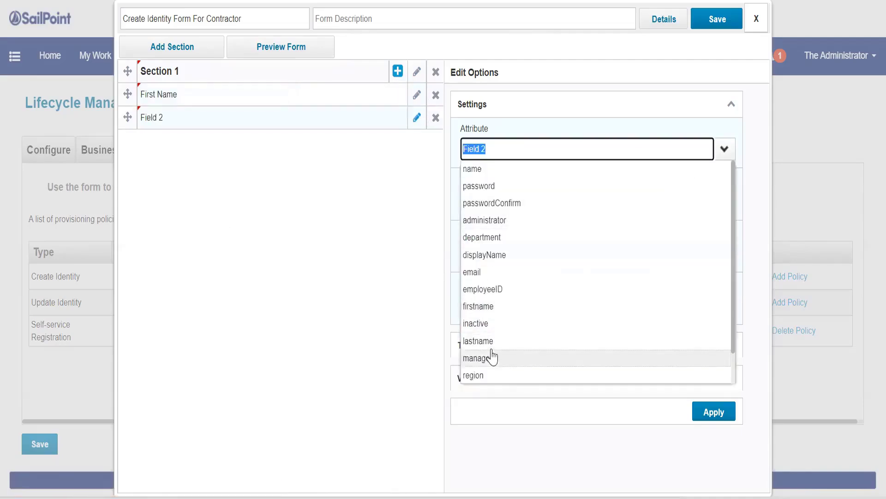
click(464, 342)
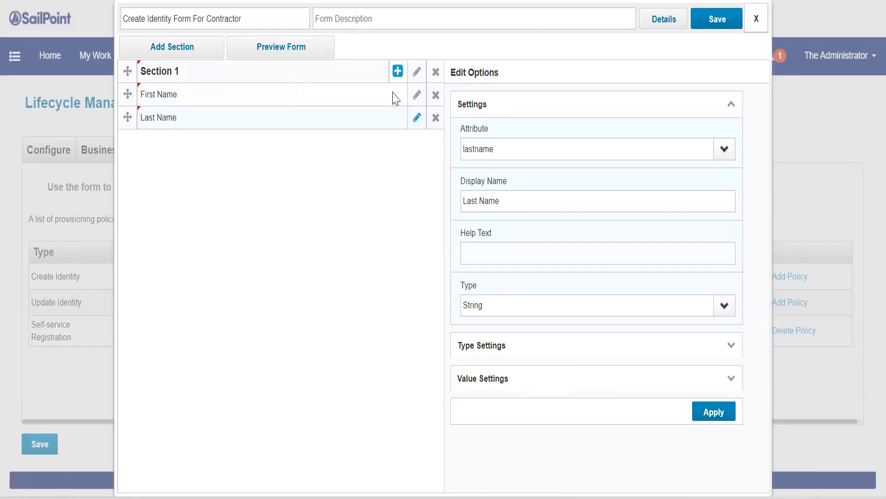
Add Password and Password Confirmation fields bound to password and passwordConfirm.
click(397, 71)
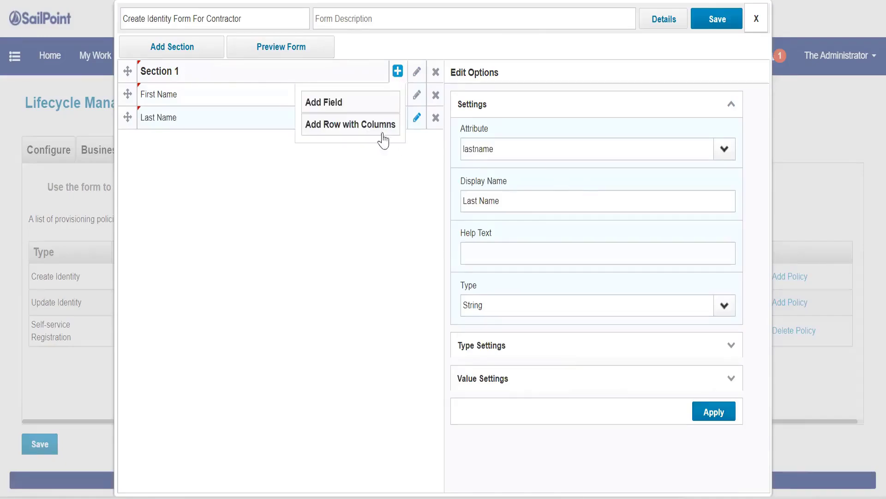
click(314, 112)
click(724, 148)
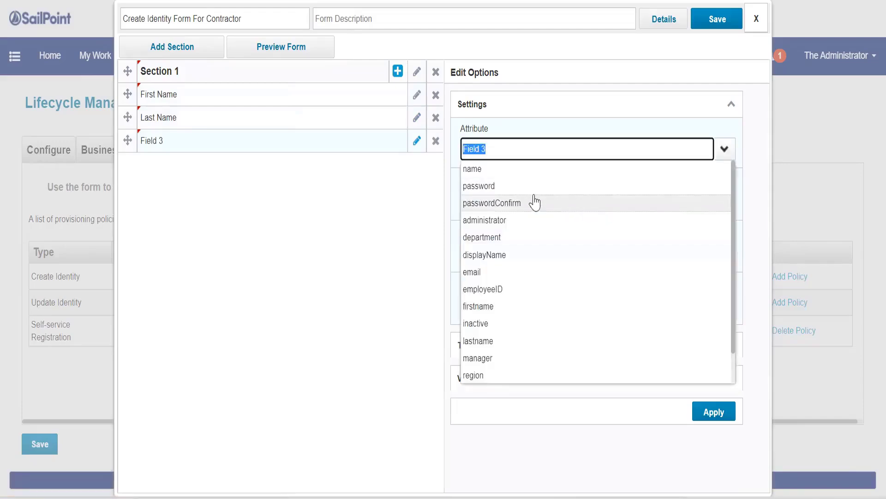
click(534, 190)
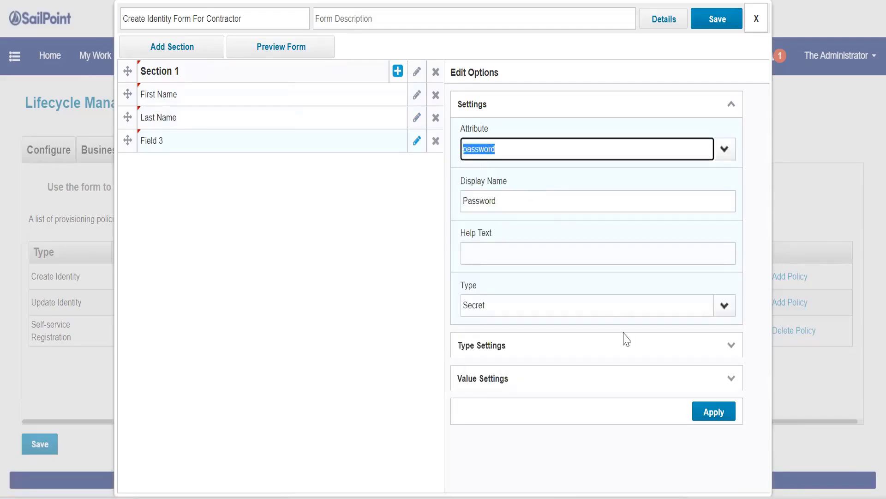
click(396, 73)
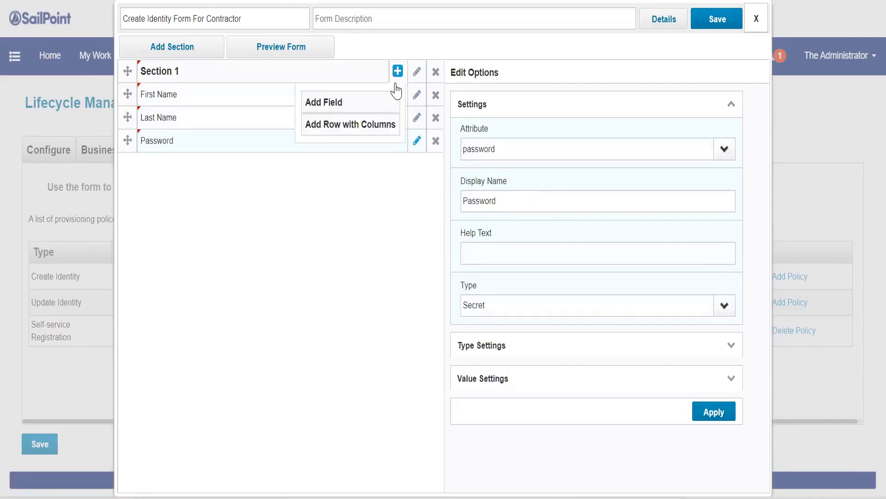
click(373, 104)
click(723, 148)
click(535, 201)
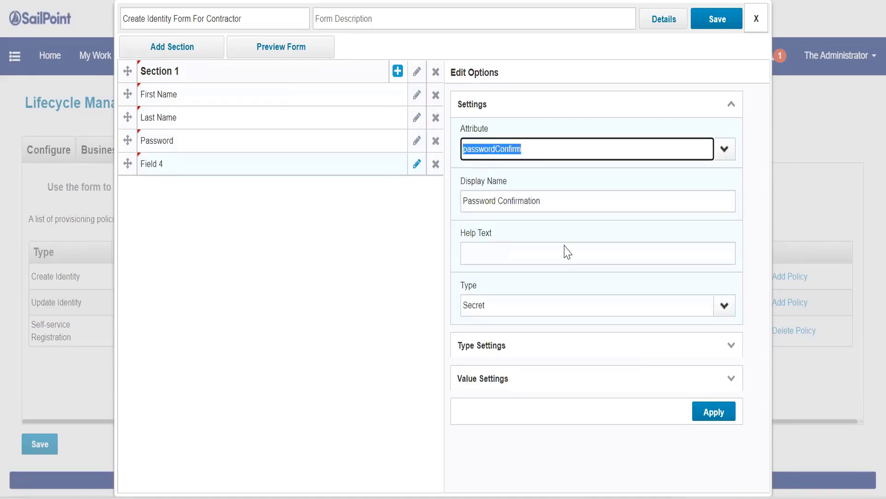
click(714, 411)
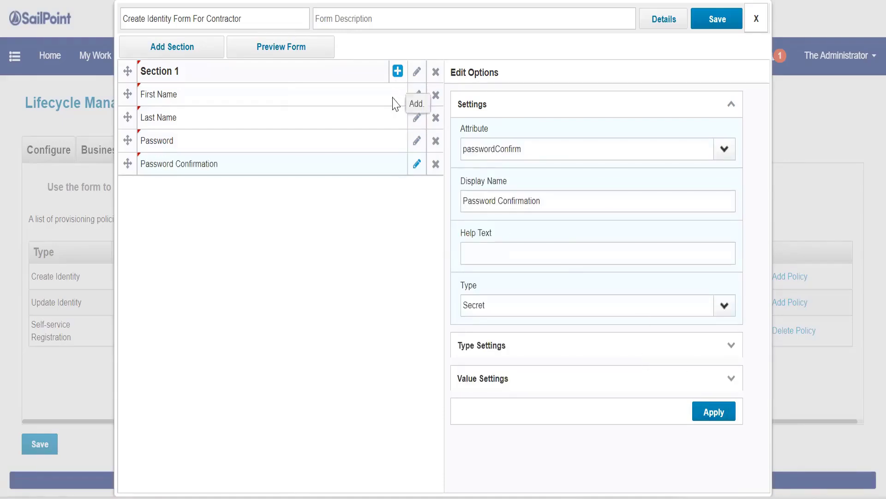
Add a Manager field bound to the manager attribute.
click(397, 72)
click(376, 105)
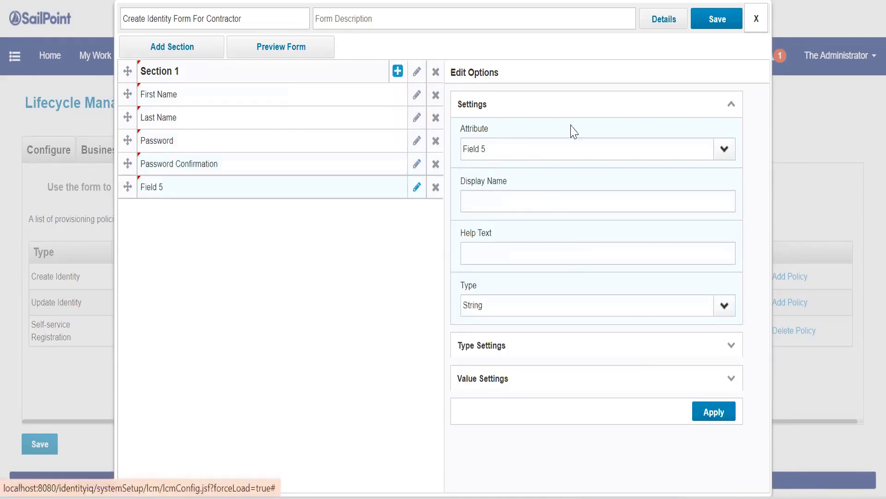
click(722, 149)
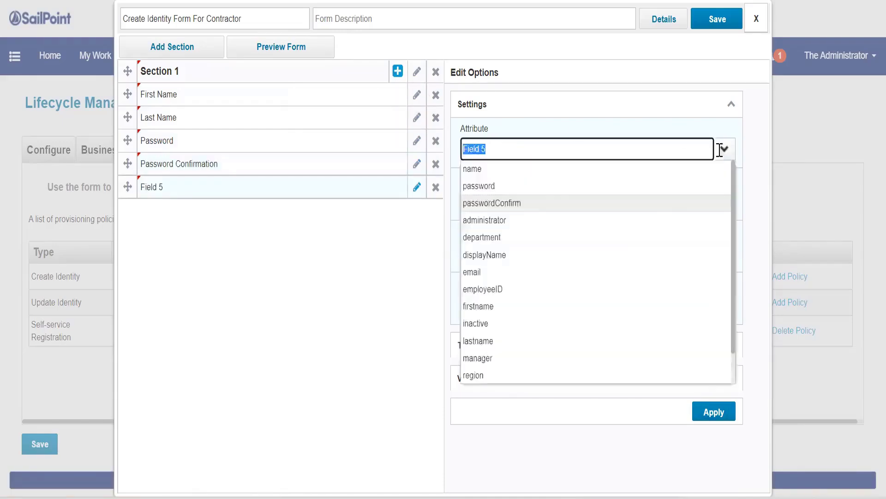
click(516, 364)
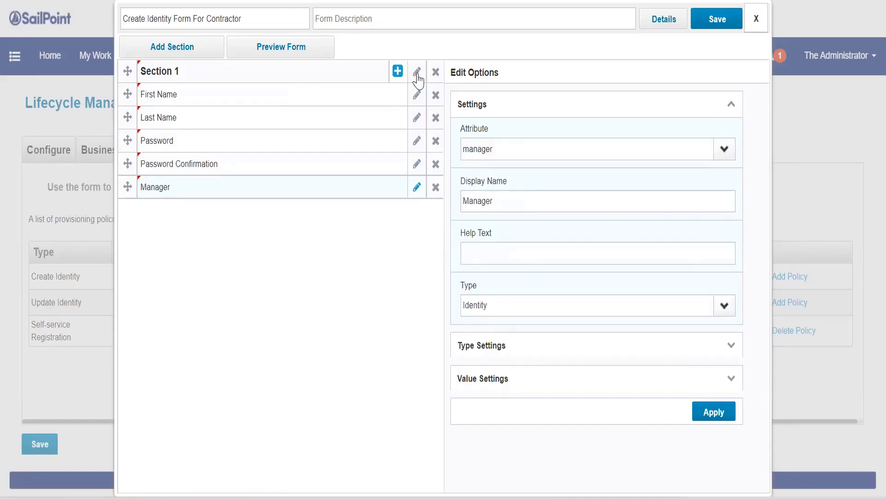
click(398, 72)
Add a Display Name field bound to the displayName attribute.
click(386, 104)
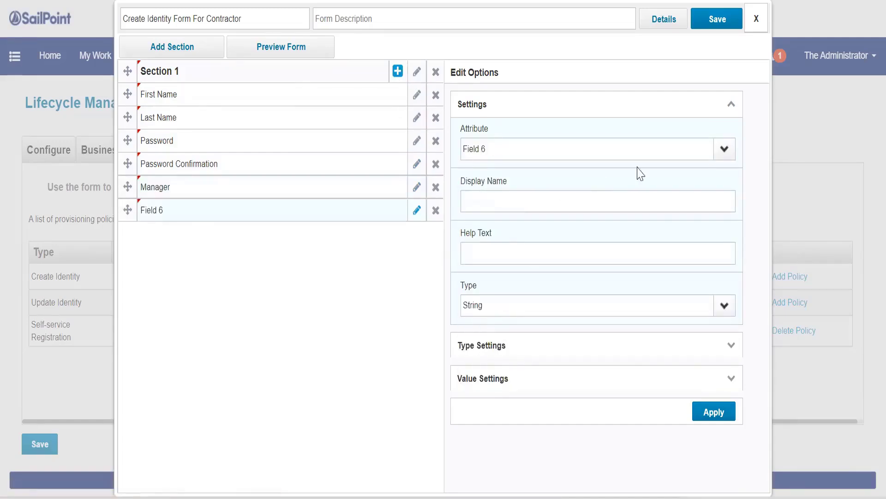
click(720, 160)
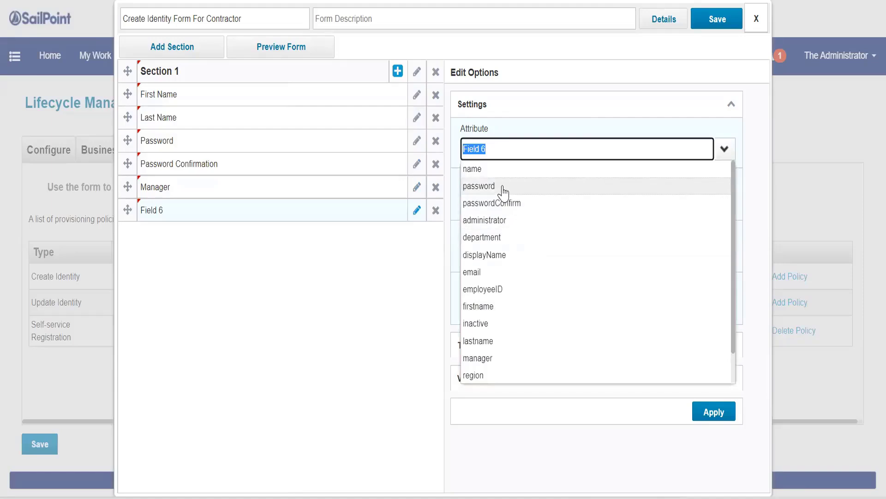
click(496, 255)
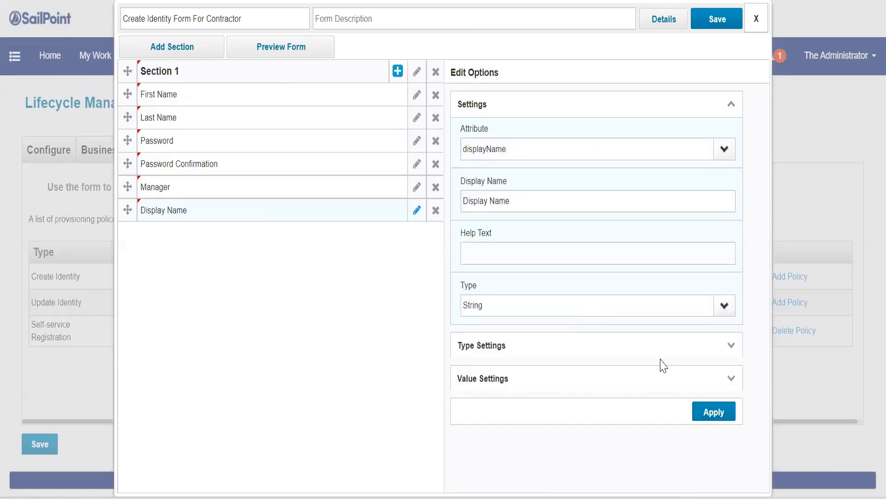
Add a seventh field mapped to the email attribute and apply it.
click(397, 71)
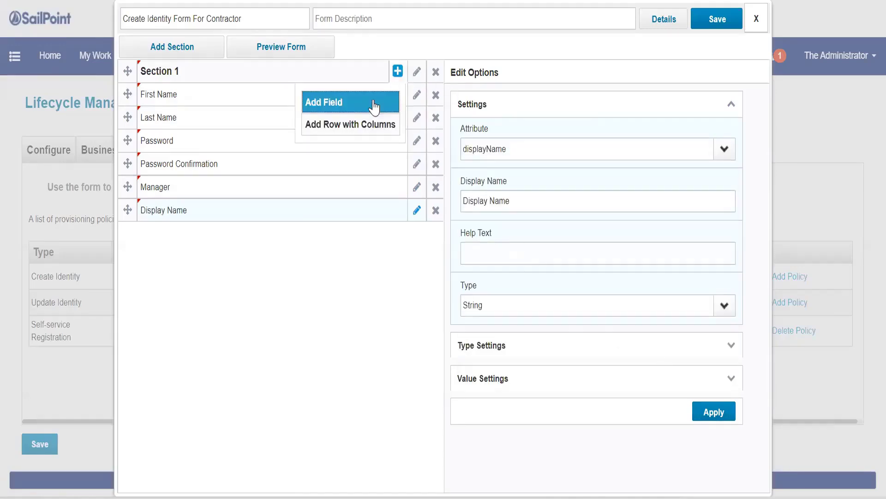
click(375, 106)
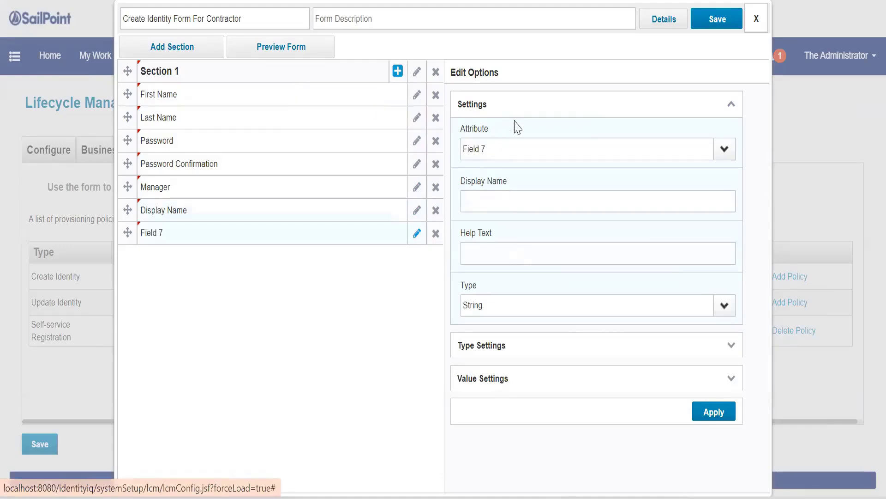
click(724, 151)
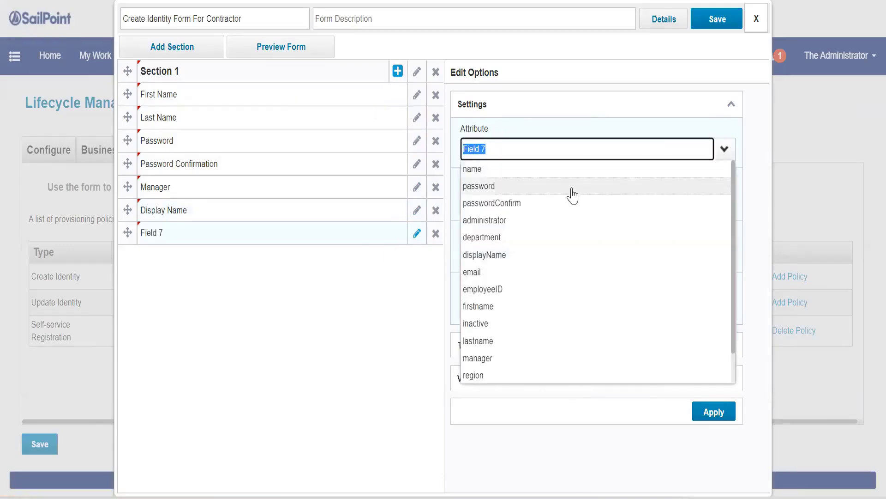
click(472, 272)
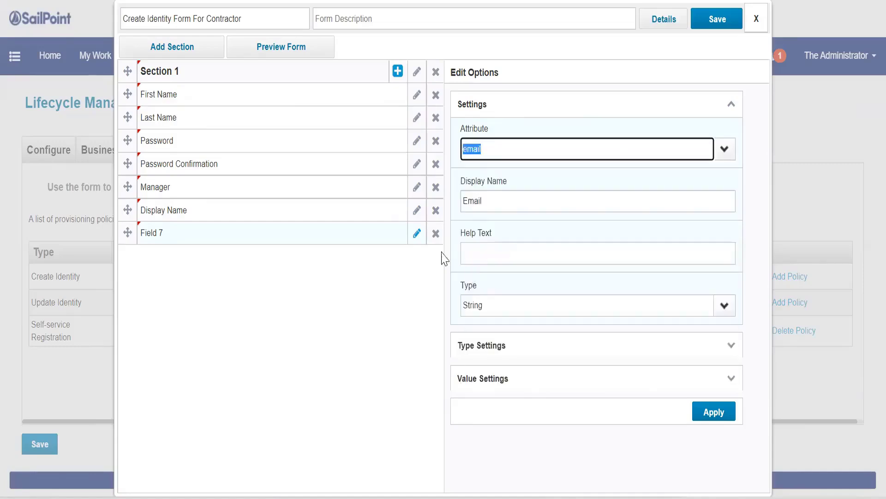
click(417, 234)
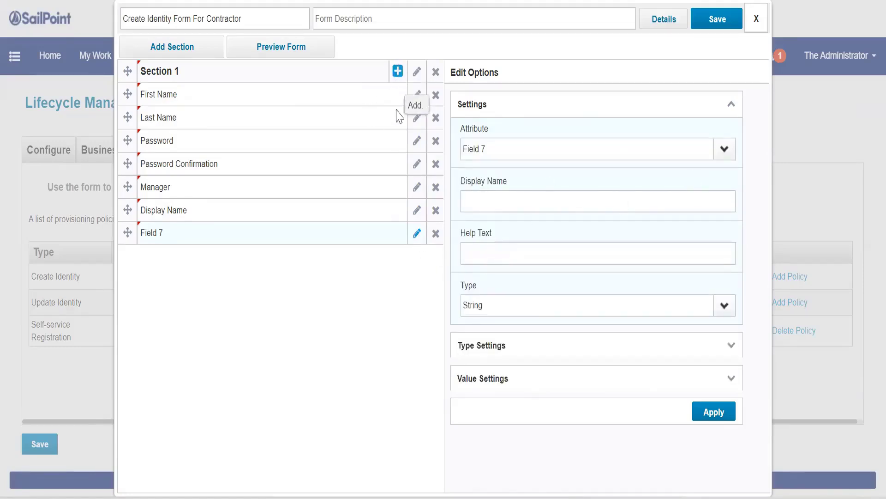
click(725, 149)
click(487, 275)
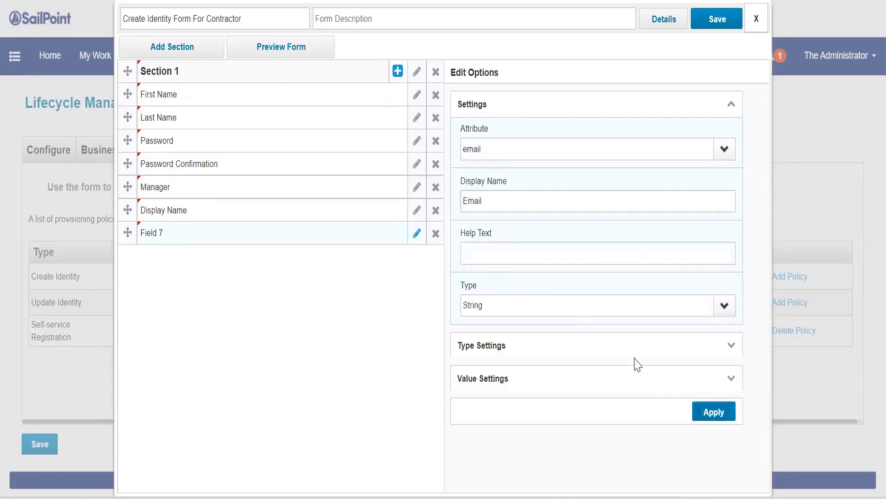
click(713, 412)
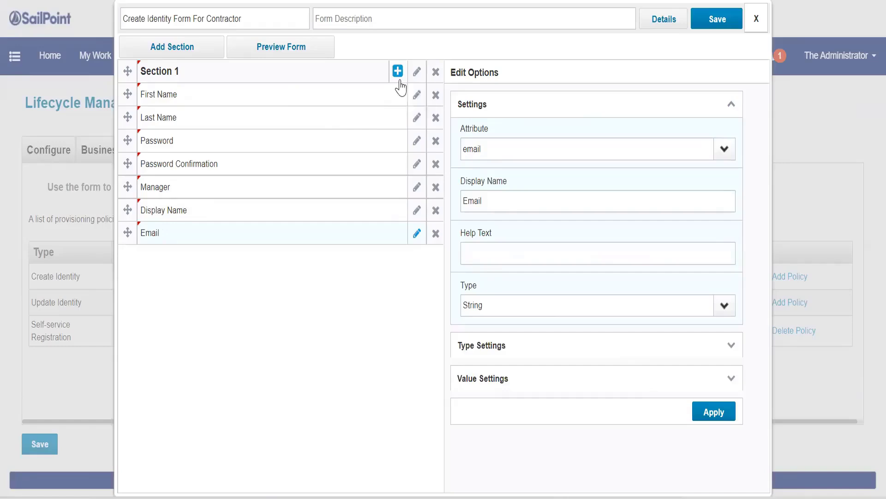
Add a Department field mapped to the department attribute.
click(398, 73)
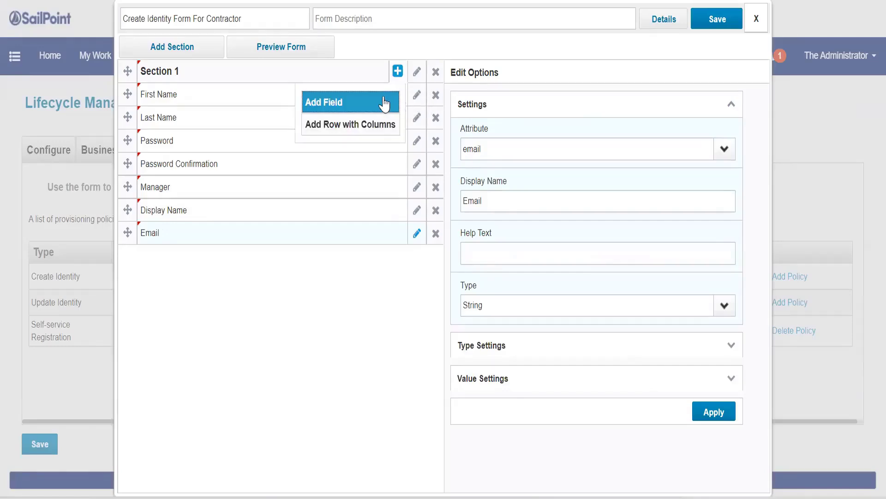
click(388, 102)
click(724, 149)
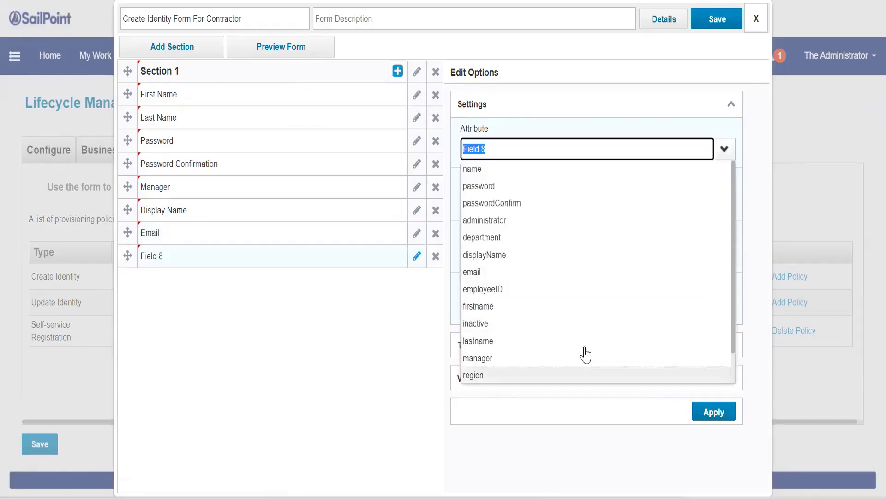
click(495, 238)
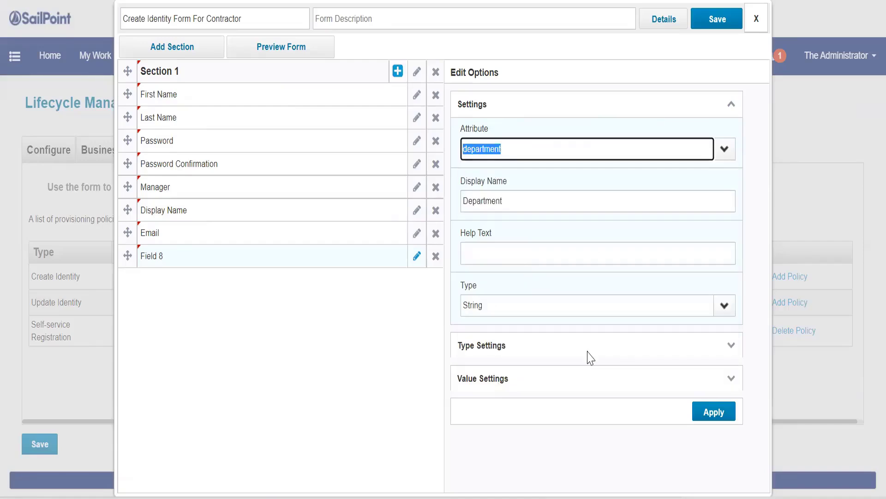
key(Return)
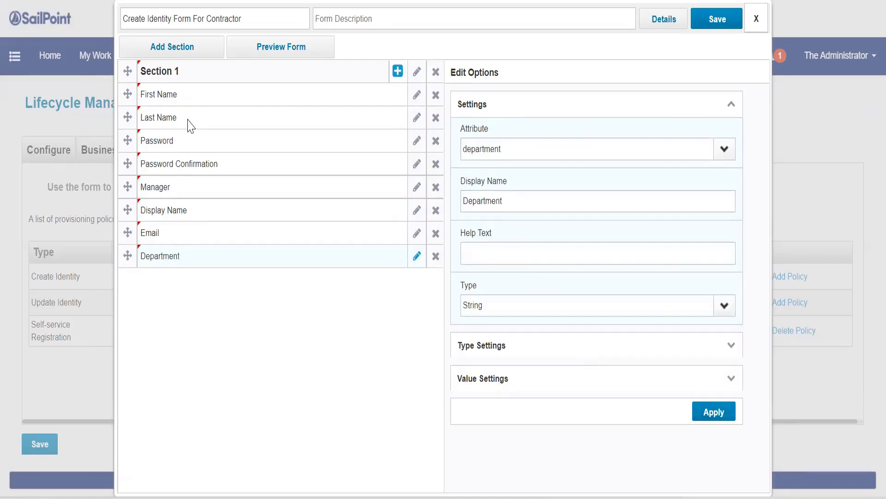
After the save error, add a Username field mapped to name and save the form again.
click(716, 27)
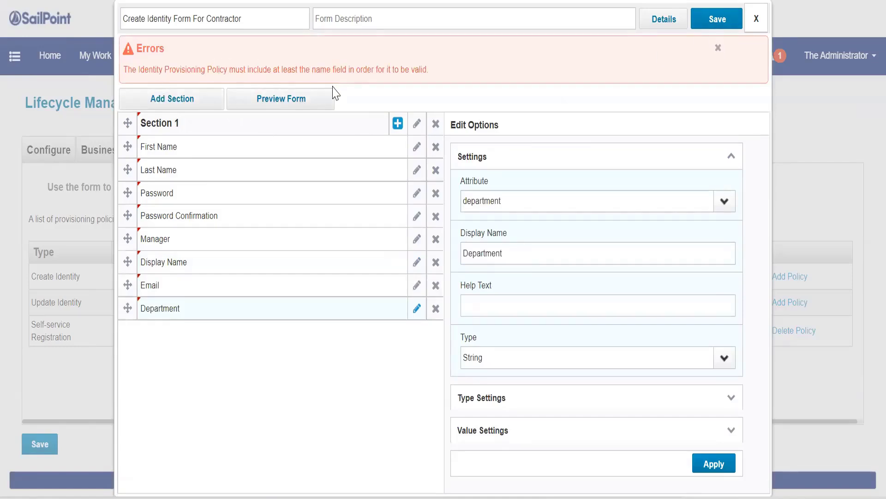
click(397, 123)
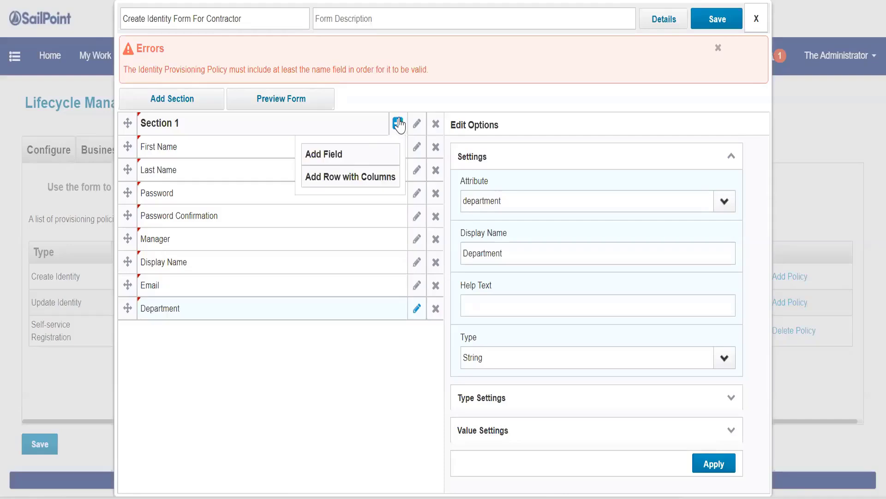
click(367, 155)
click(725, 200)
click(500, 221)
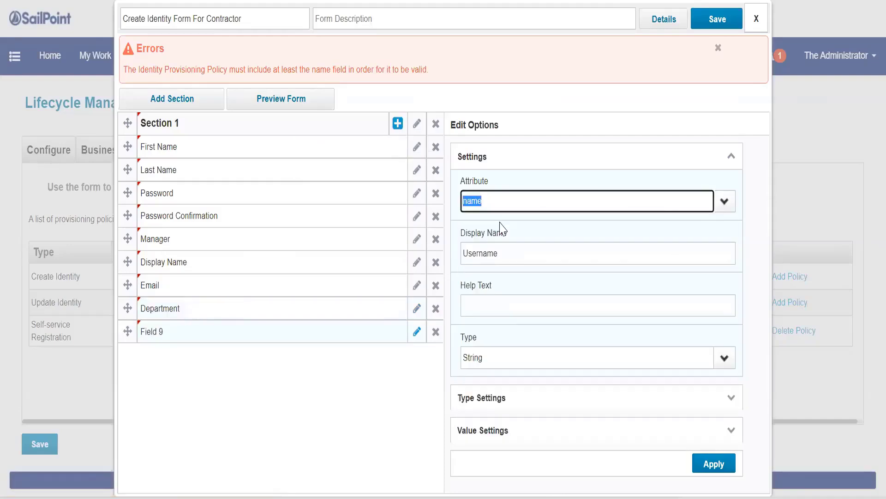
click(714, 464)
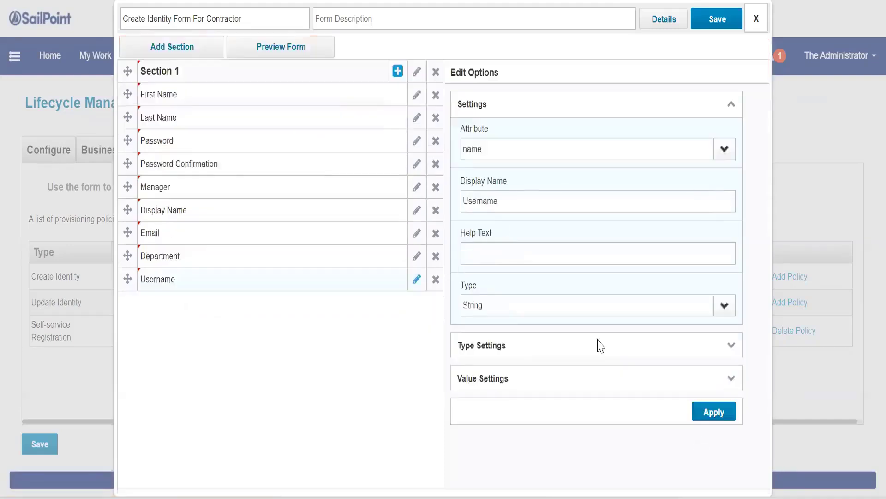
click(711, 20)
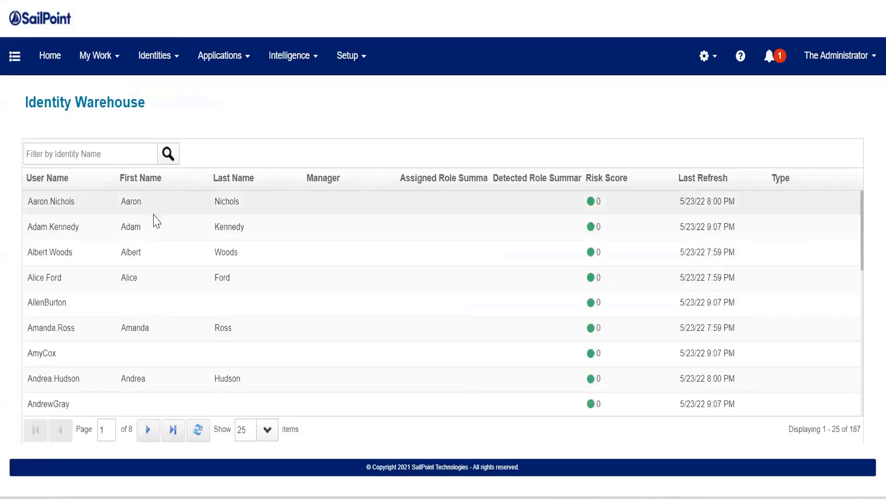
Open the first identity's details in Identity Warehouse, then load the debug Object Browser page.
click(153, 210)
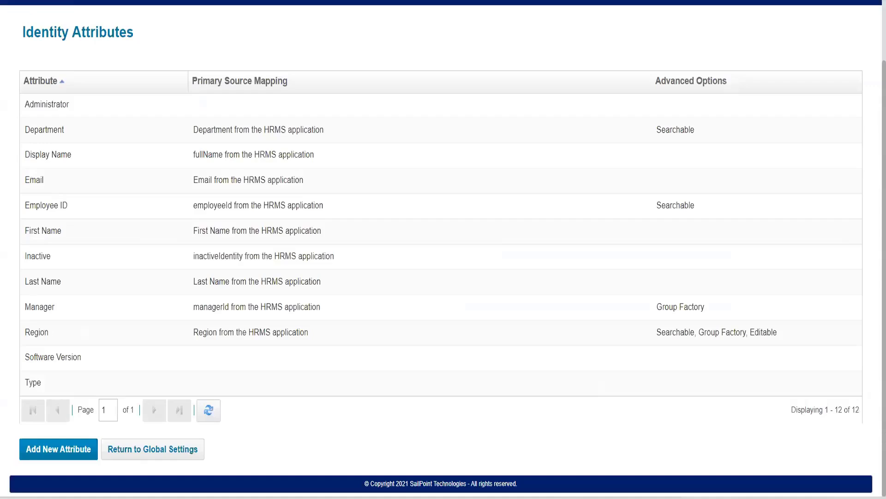
text(dentityiq/de)
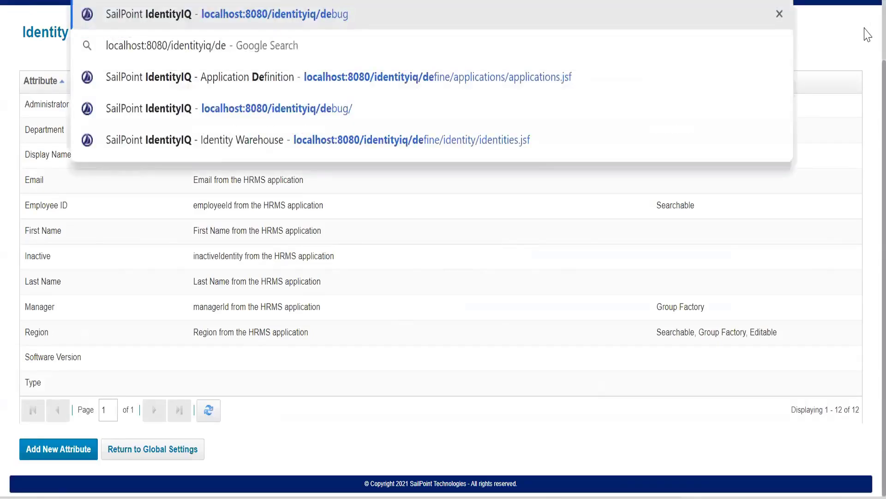
key(Return)
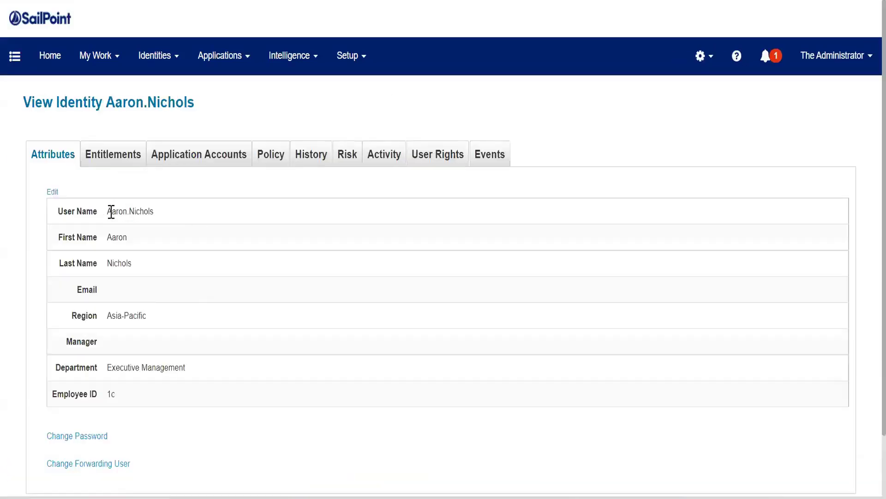
double_click(109, 211)
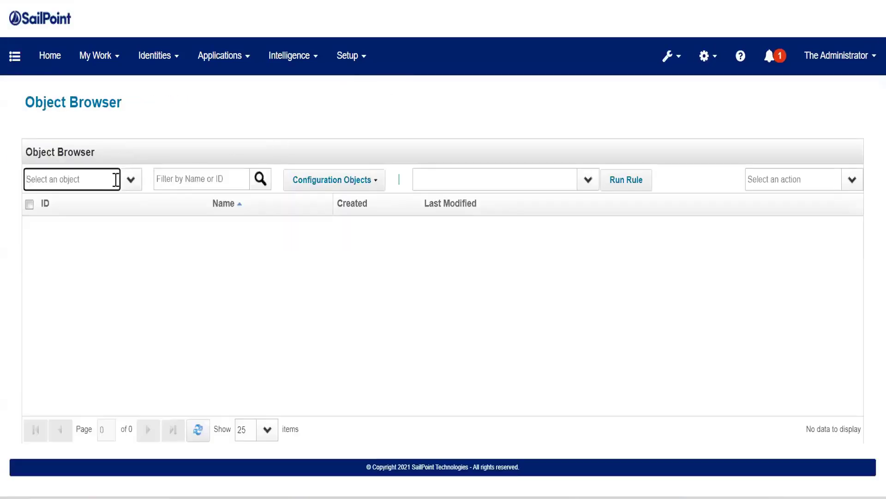
Browse Identity objects and inspect the first identity's XML id, name and firstname.
text(ide)
key(Tab)
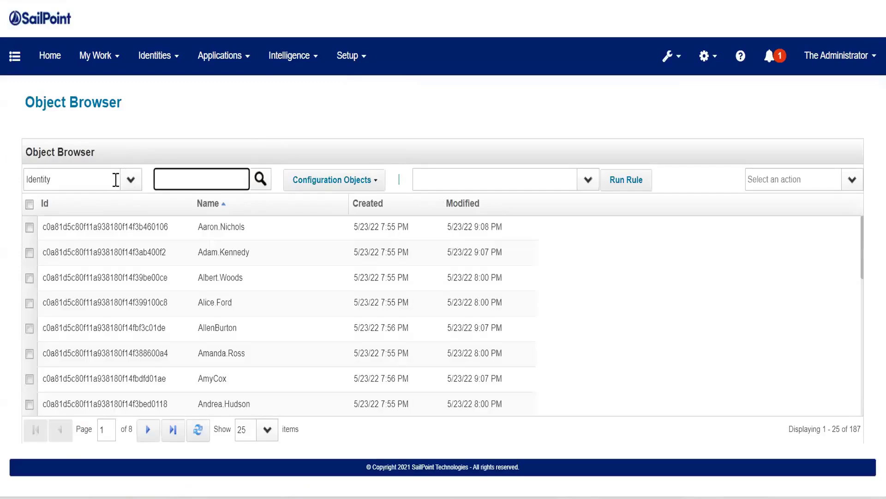
click(283, 226)
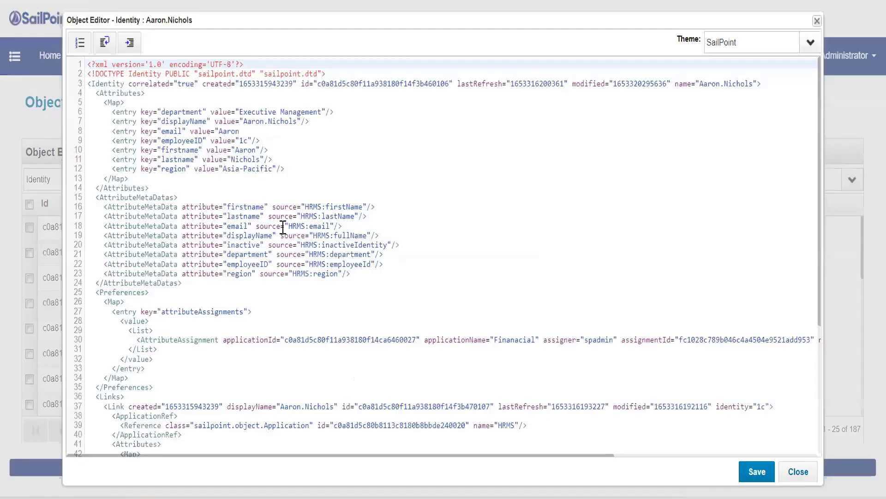
click(409, 84)
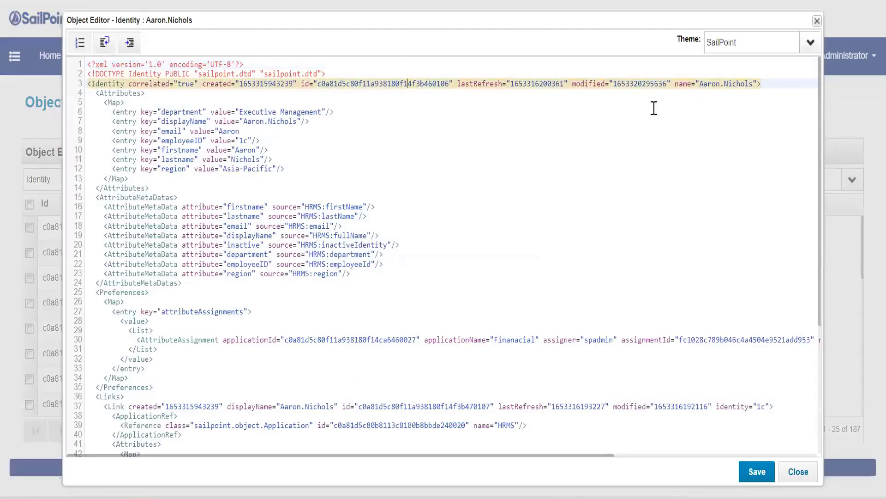
click(508, 148)
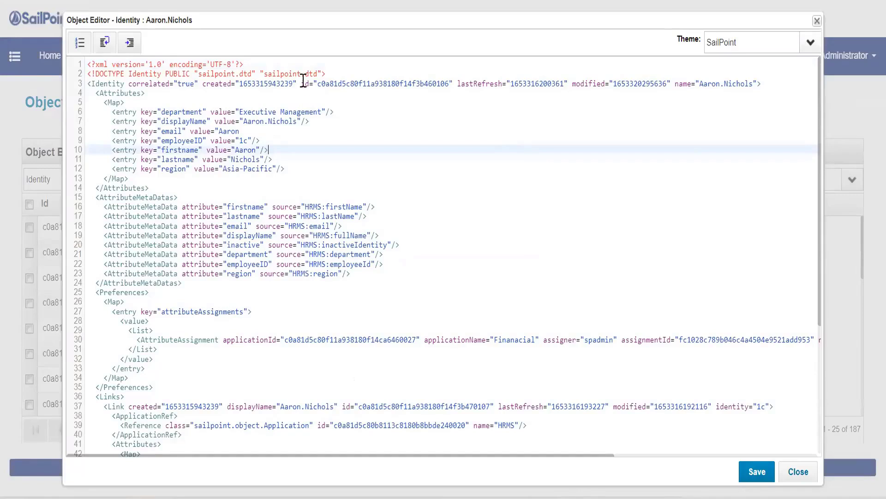
drag(301, 83, 449, 84)
click(699, 83)
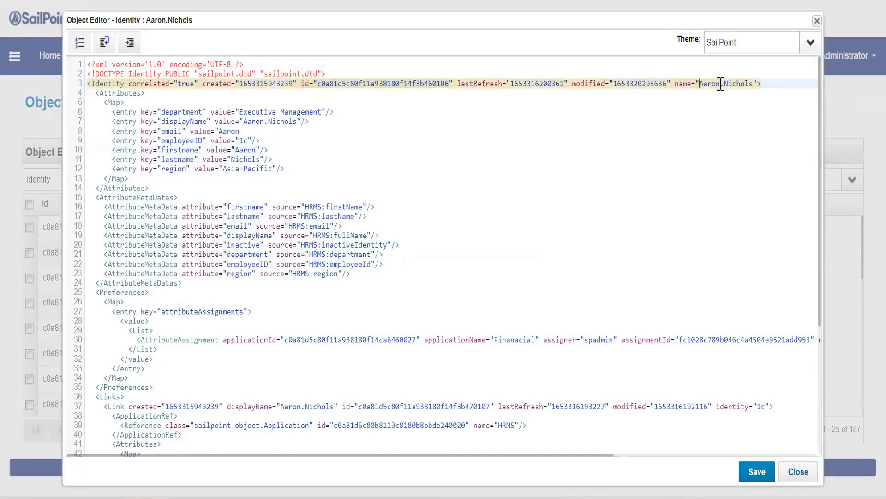
drag(721, 84, 675, 85)
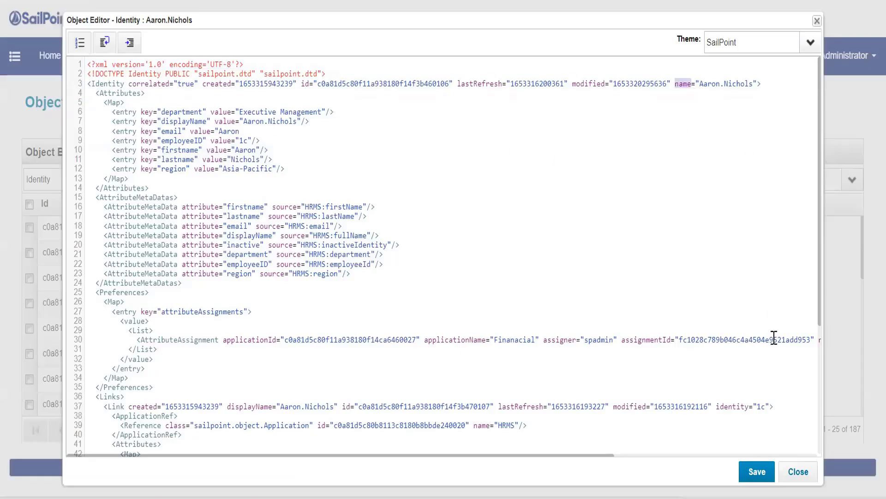
click(799, 471)
Switch the Object Browser's object type to Application.
click(78, 172)
text(Ap)
key(Return)
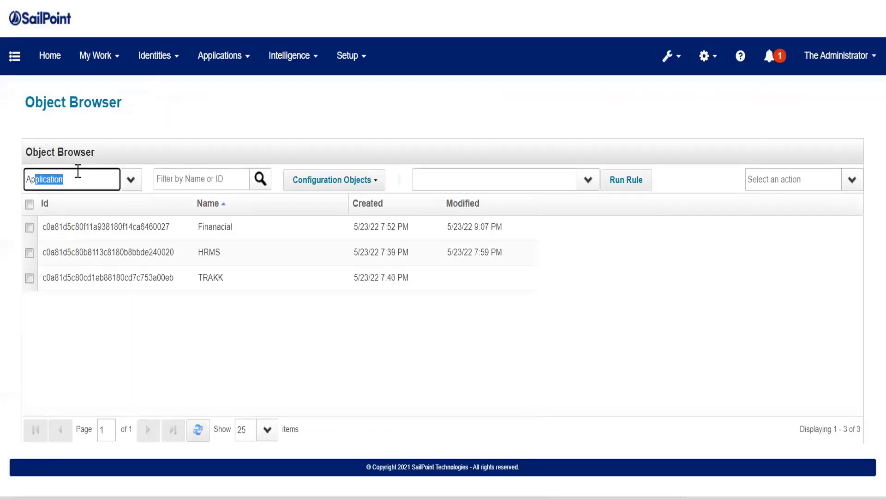
Open the HRMS application's XML with line wrapping on to read its Application element.
click(258, 252)
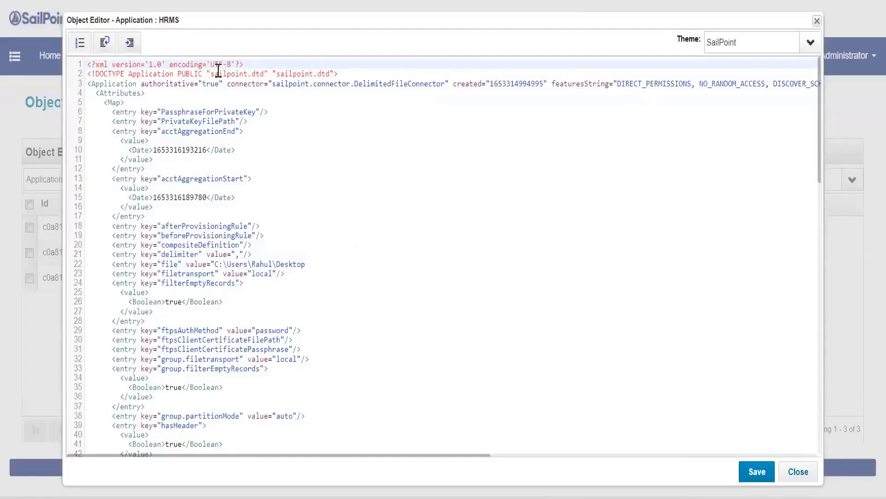
drag(119, 85, 633, 73)
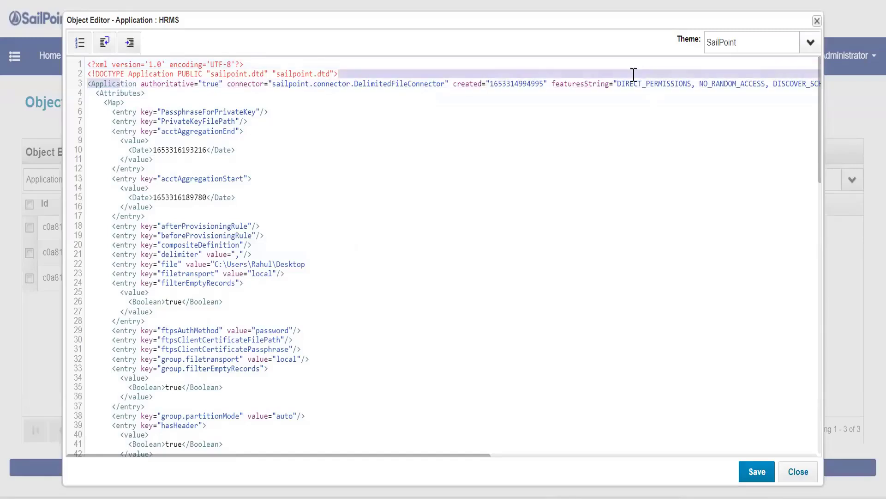
click(104, 46)
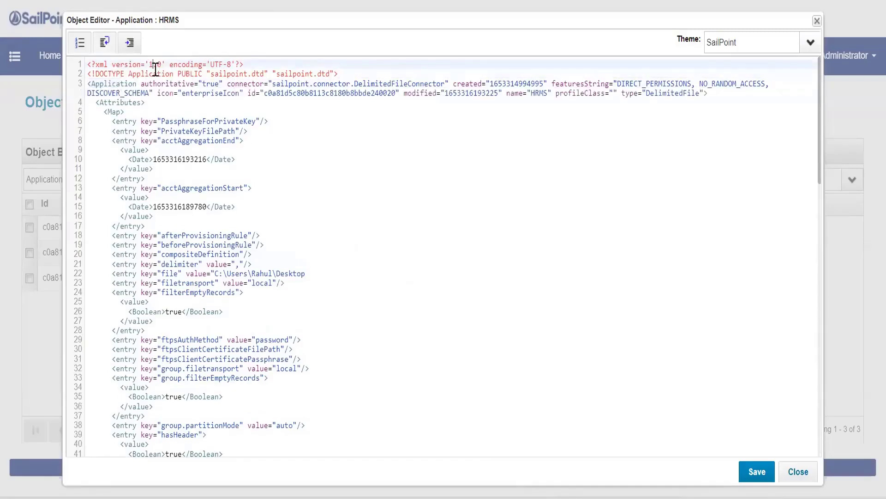
click(502, 94)
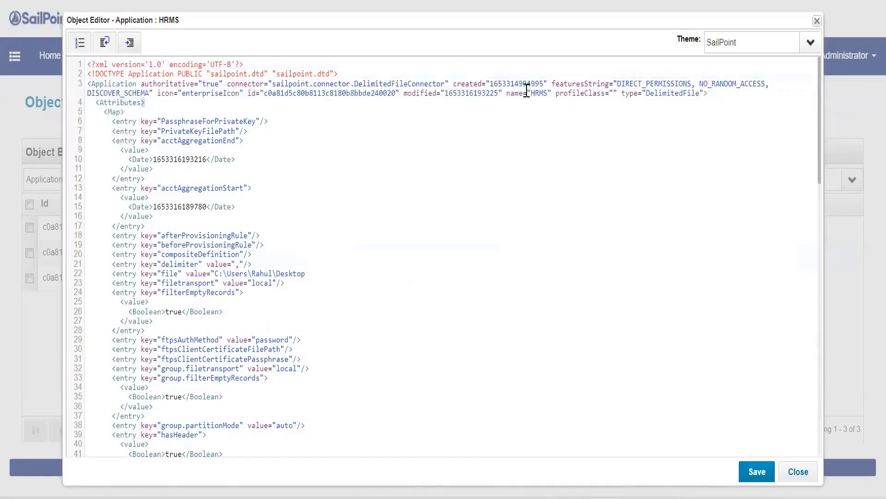
click(266, 97)
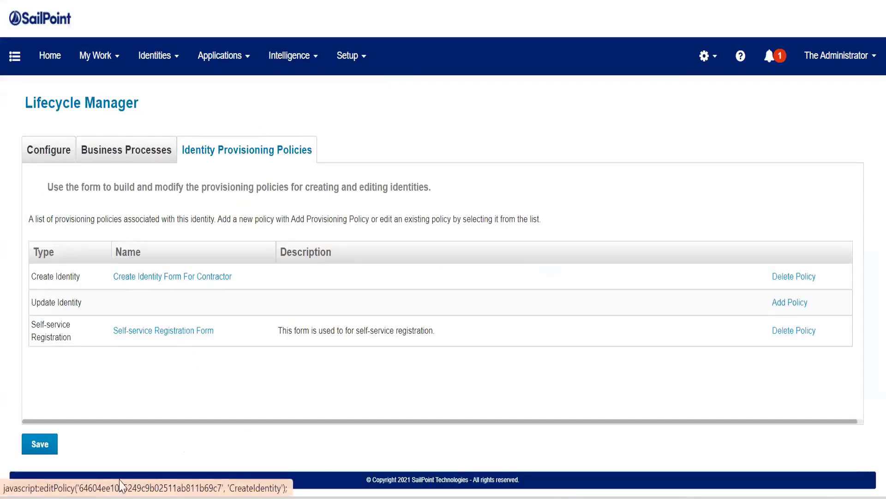
Save the Lifecycle Manager configuration and open the Create Identity Form For Contractor.
click(48, 446)
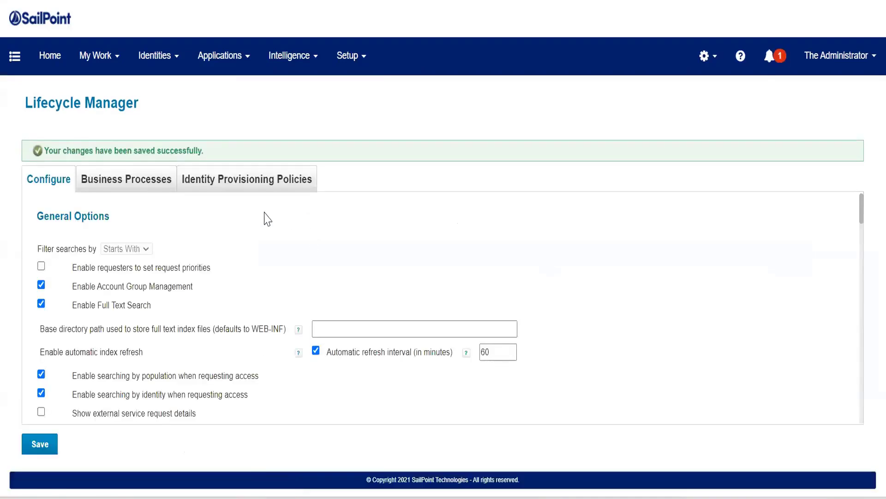
click(253, 186)
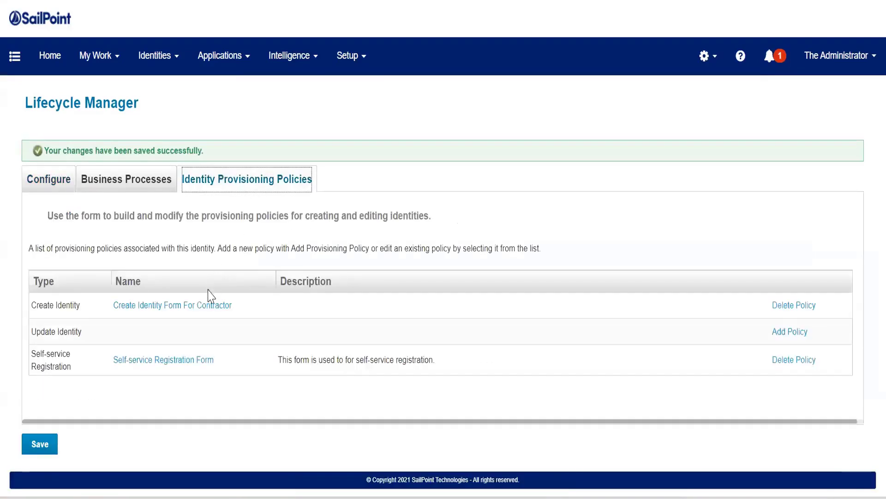
click(206, 306)
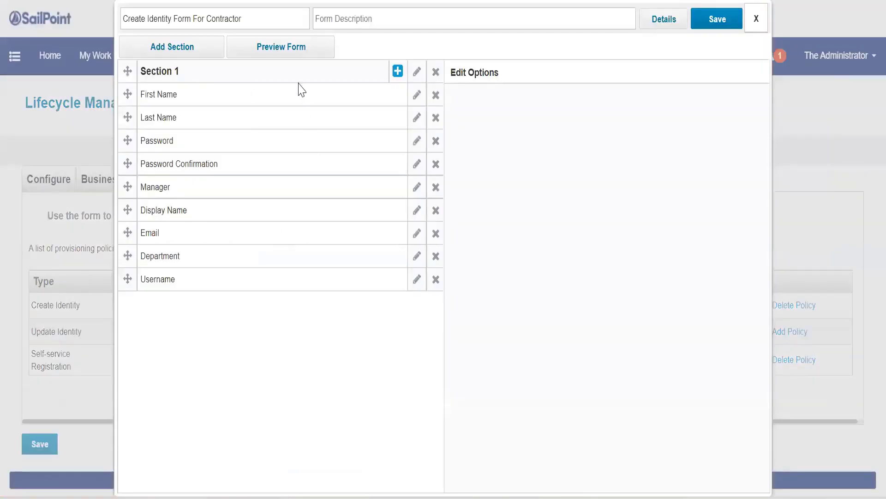
Preview the contractor form's fields from First Name through Username, then close the preview.
click(291, 56)
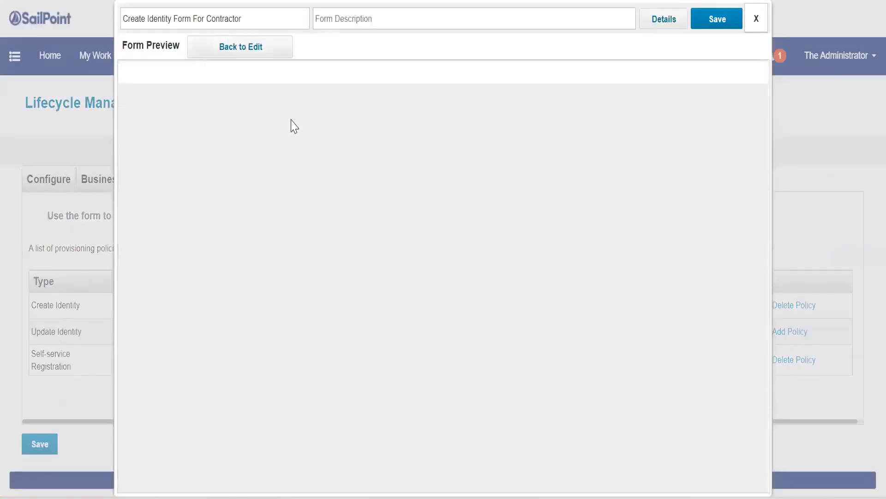
scroll(285, 323, down, 2)
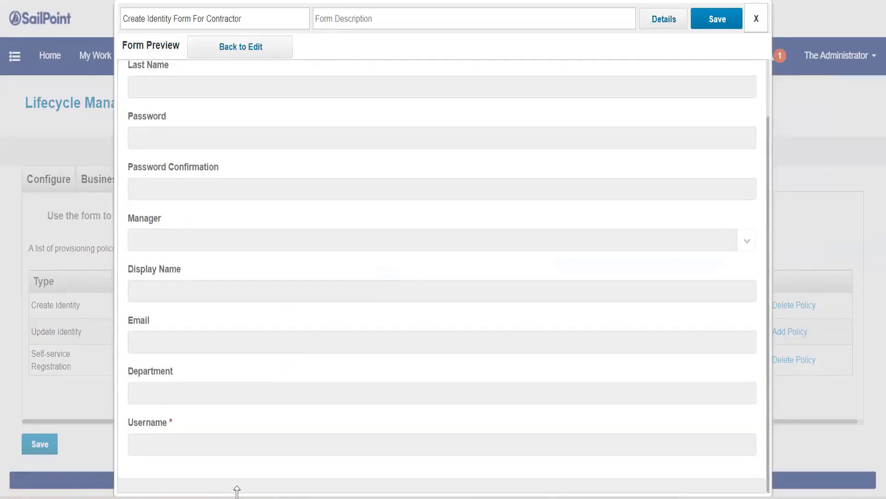
scroll(151, 430, up, 1)
scroll(153, 436, up, 2)
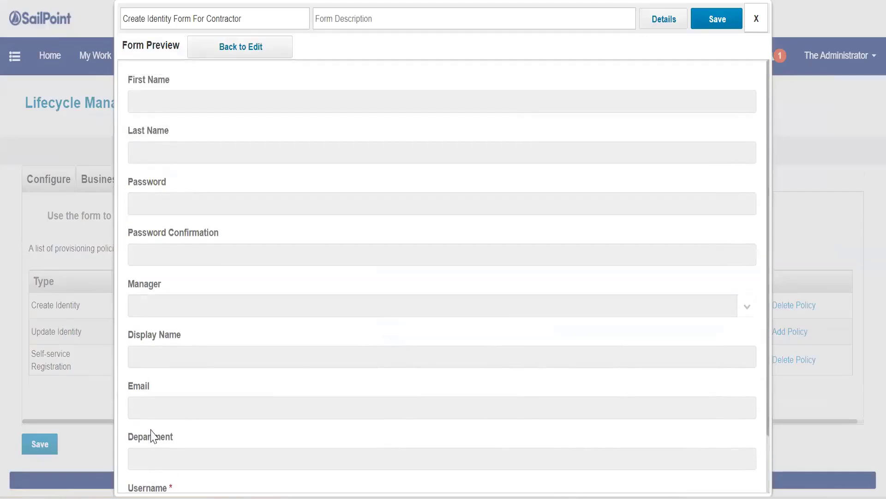
scroll(153, 436, down, 2)
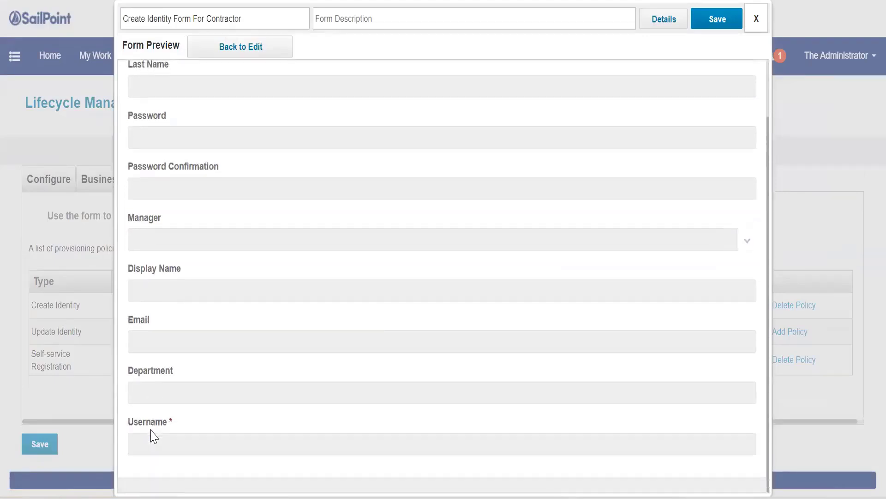
click(756, 23)
Open Manage Identity > Create Identity and review the contractor form's First Name, Last Name, Password and Manager fields.
click(14, 56)
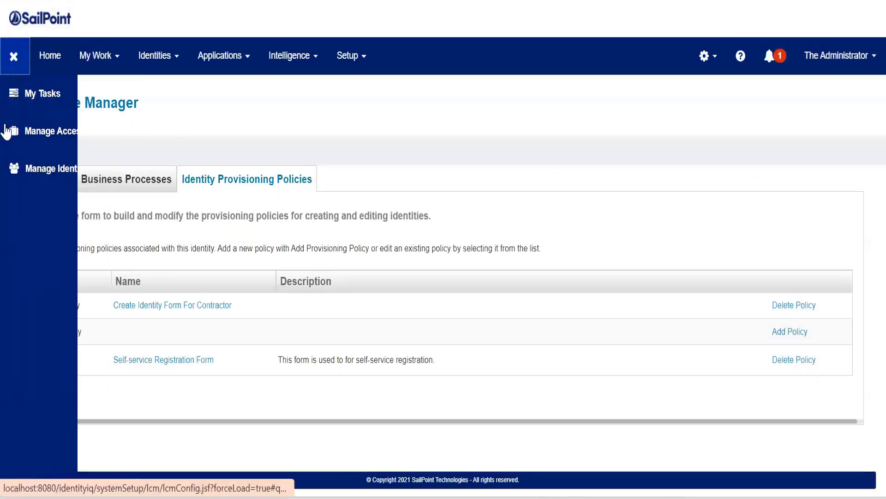
click(18, 169)
click(30, 205)
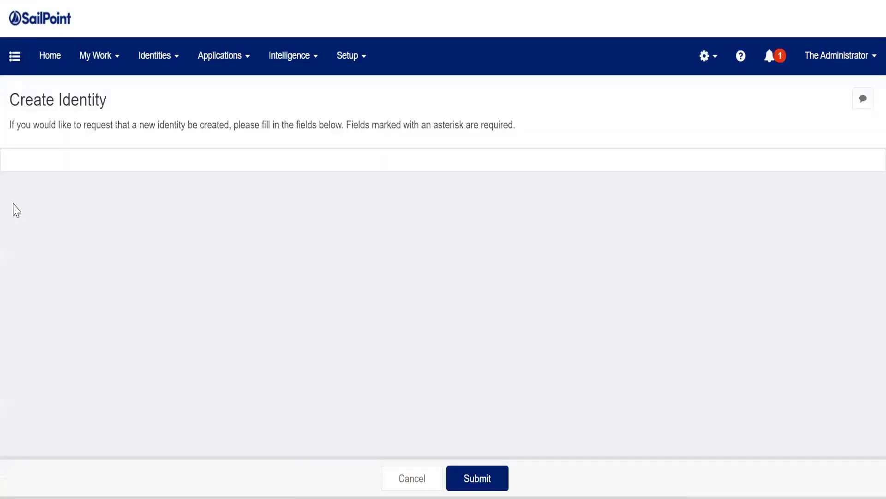
scroll(14, 210, down, 5)
scroll(14, 210, up, 2)
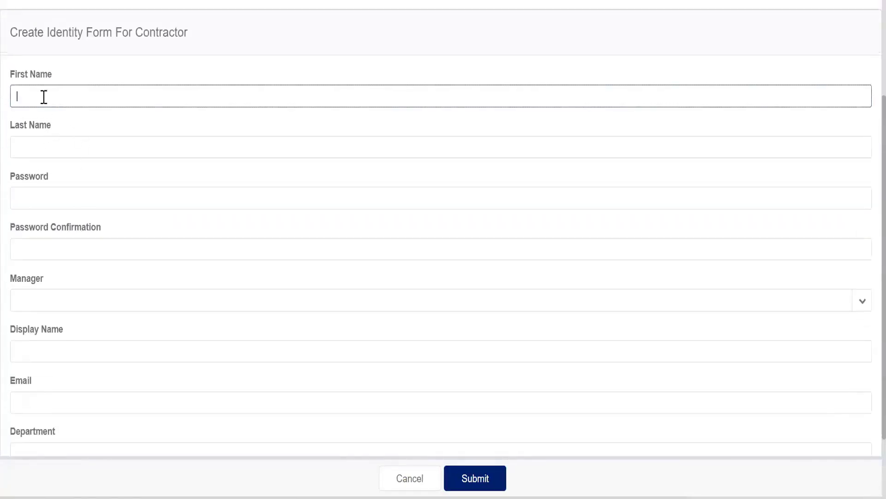
drag(11, 33, 234, 42)
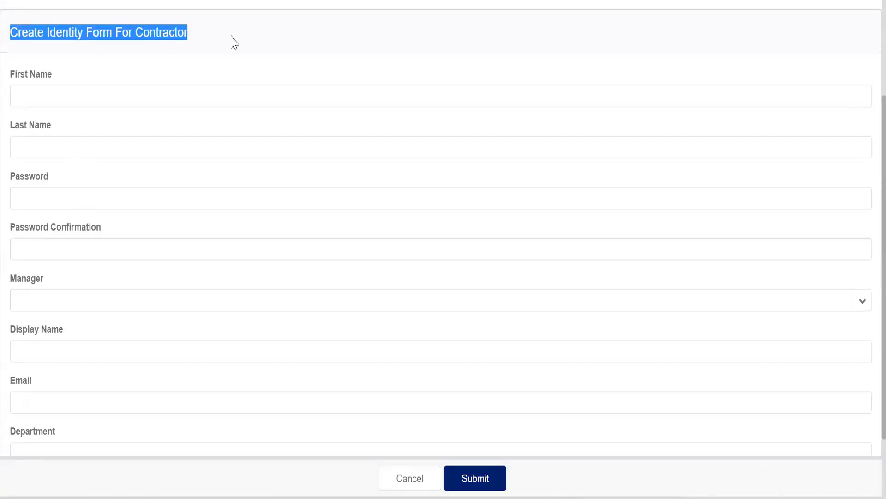
scroll(234, 42, down, 2)
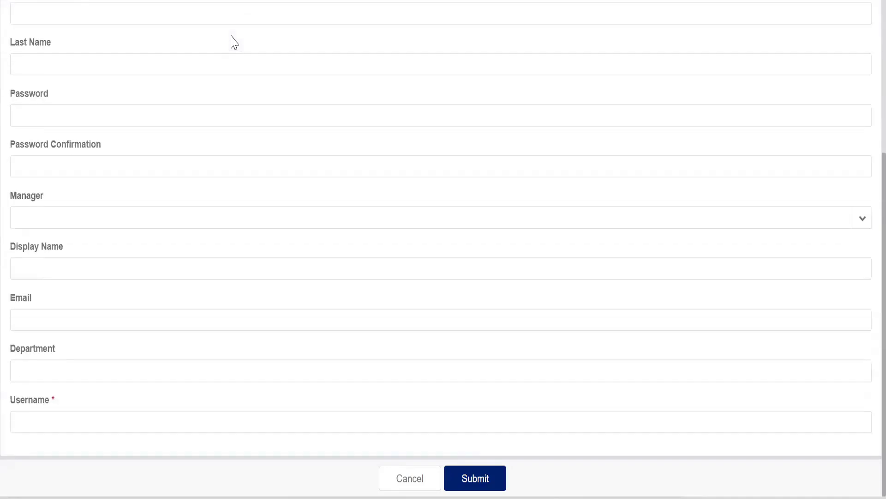
scroll(235, 42, up, 5)
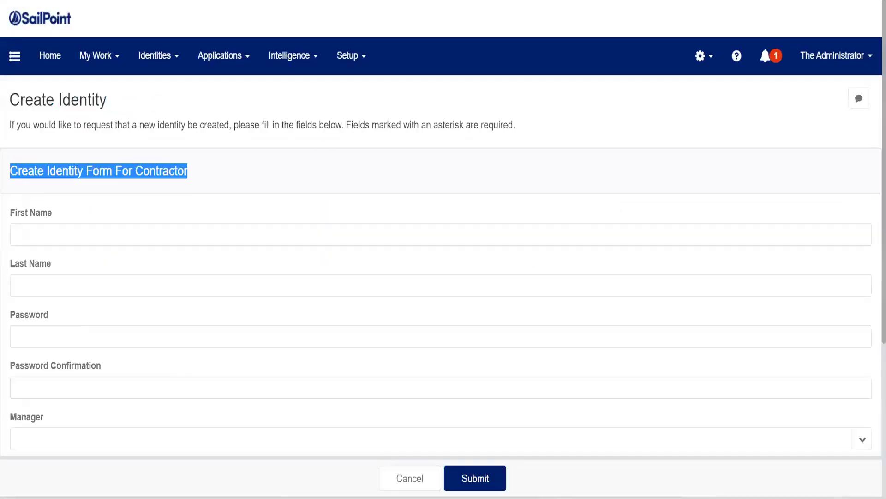
Go back to Lifecycle Manager's Identity Provisioning Policies and reopen the Create Identity Form For Contractor.
click(697, 67)
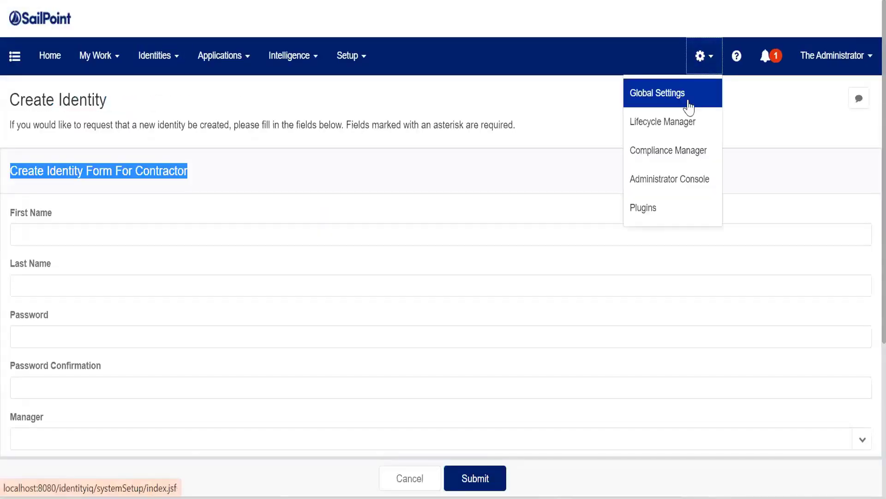
click(681, 133)
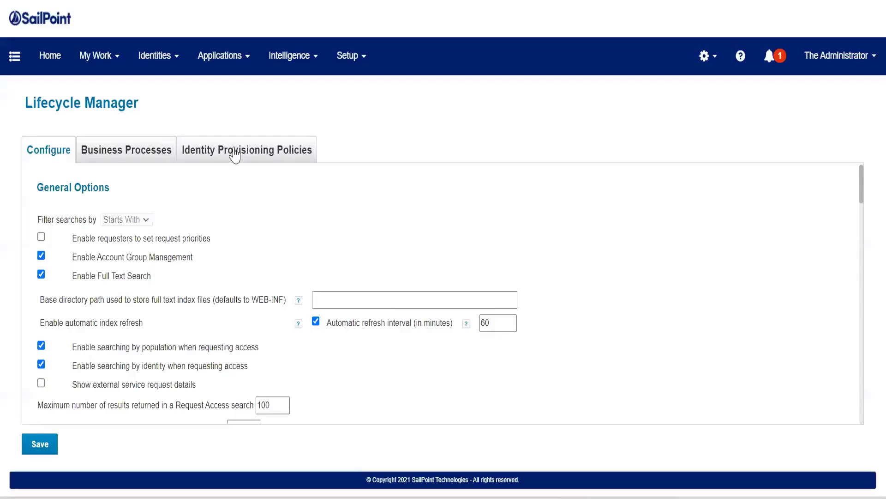
click(235, 153)
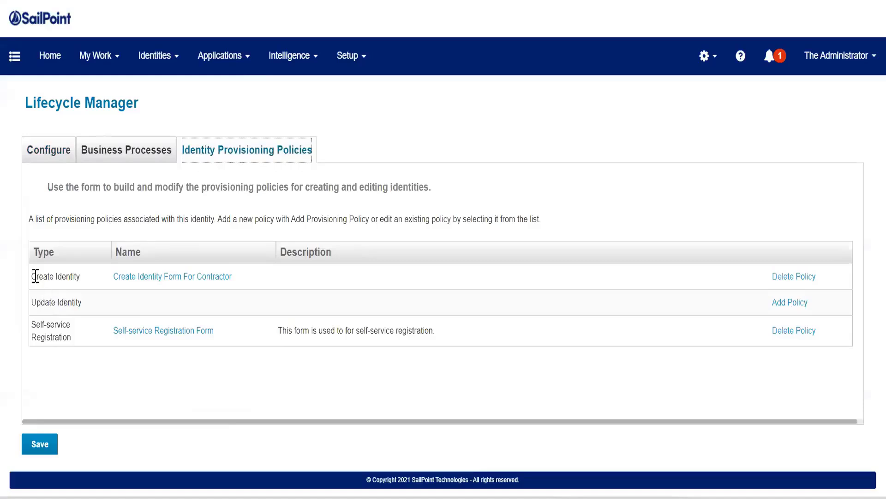
drag(36, 276, 70, 276)
drag(38, 303, 79, 344)
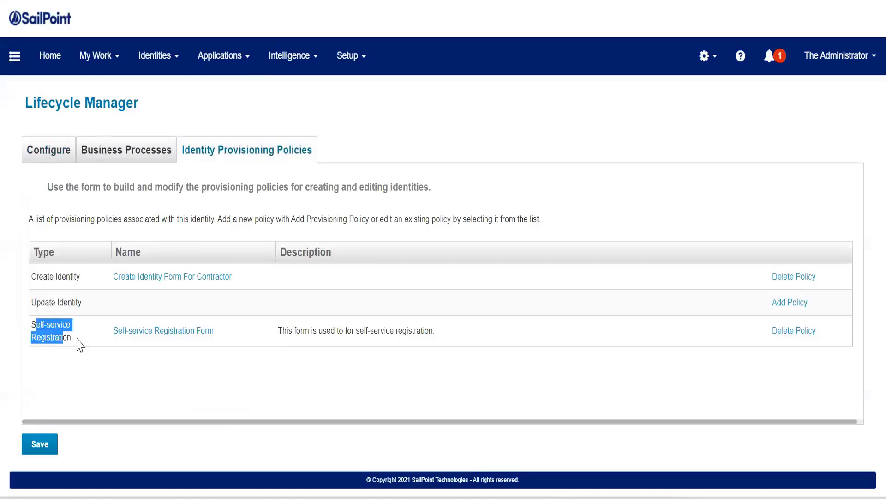
click(80, 344)
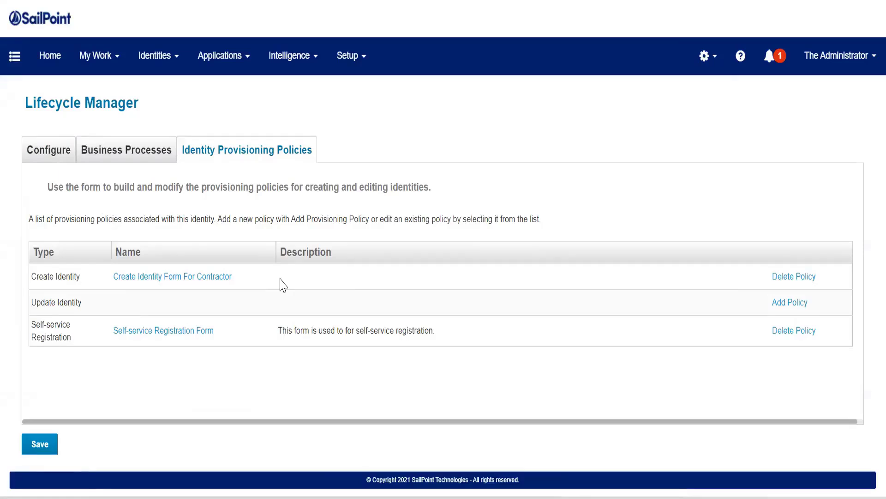
click(213, 277)
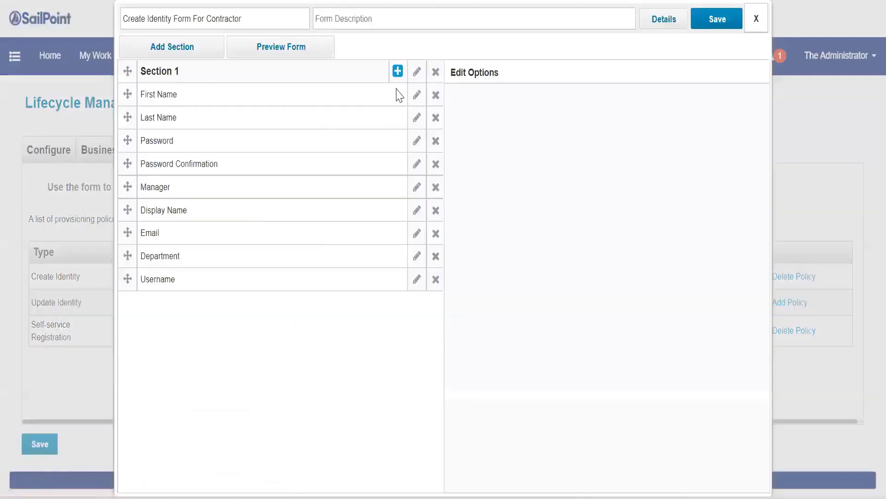
Add a row with 2 columns to Section 1 of the contractor form.
click(397, 71)
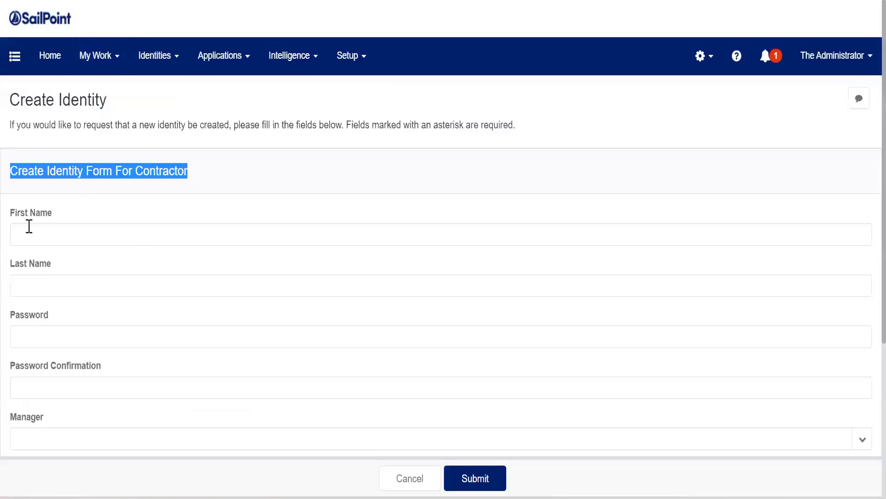
click(18, 230)
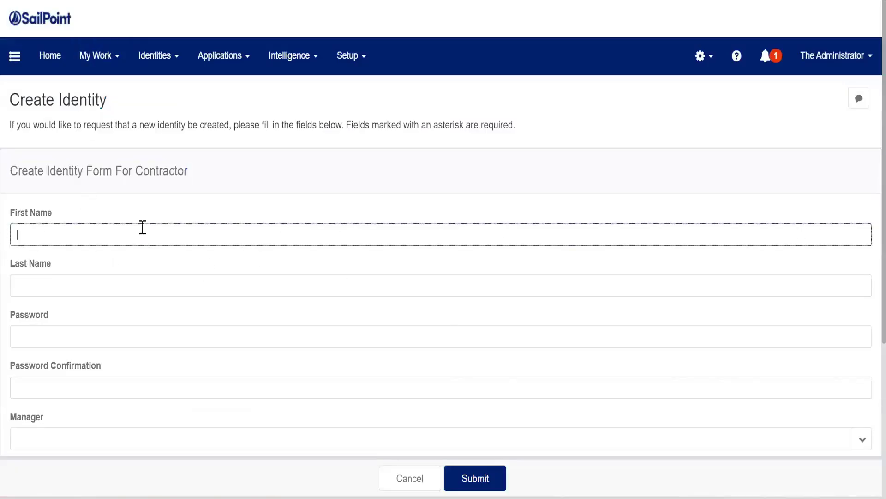
drag(17, 214, 248, 252)
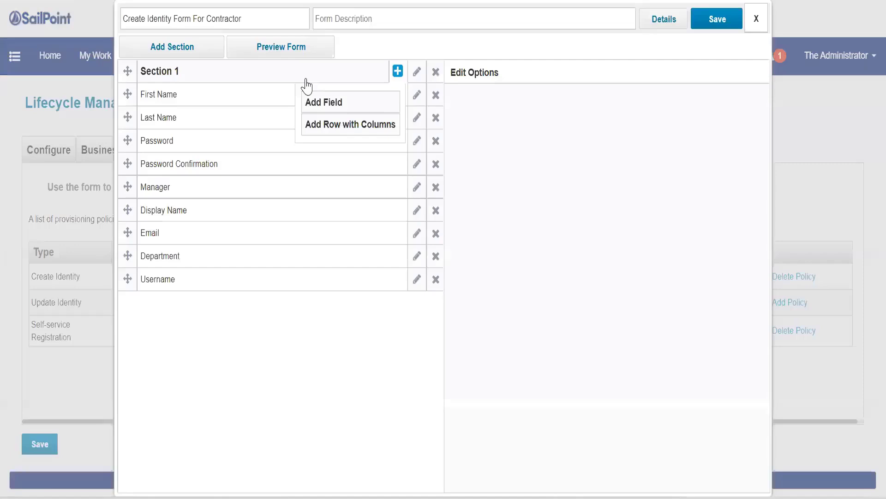
click(343, 124)
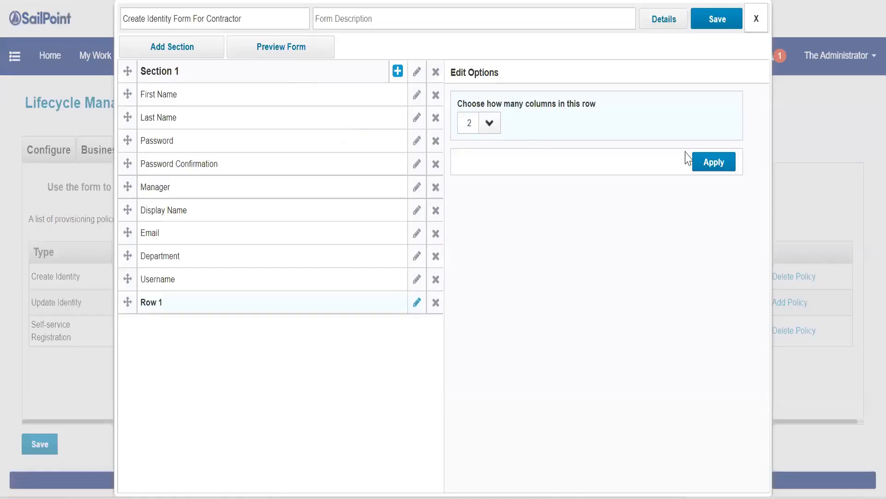
click(723, 163)
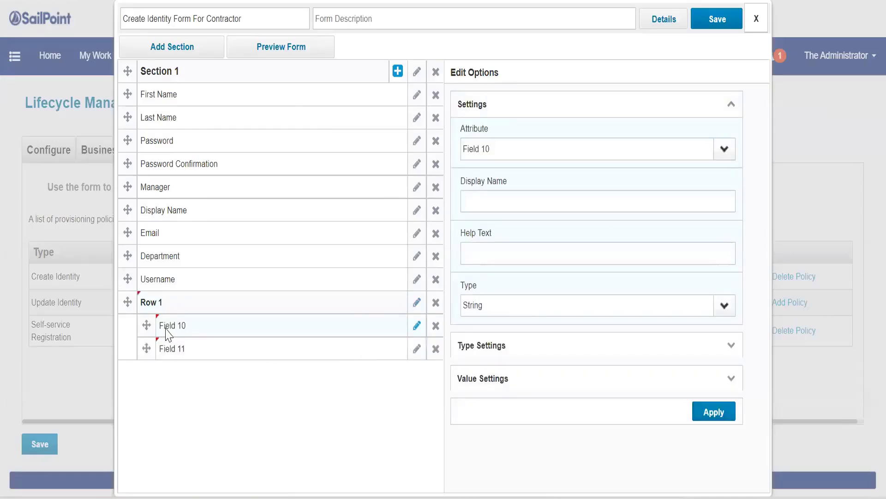
Bind the new row's fields to the region and employeeID attributes.
click(723, 149)
click(531, 374)
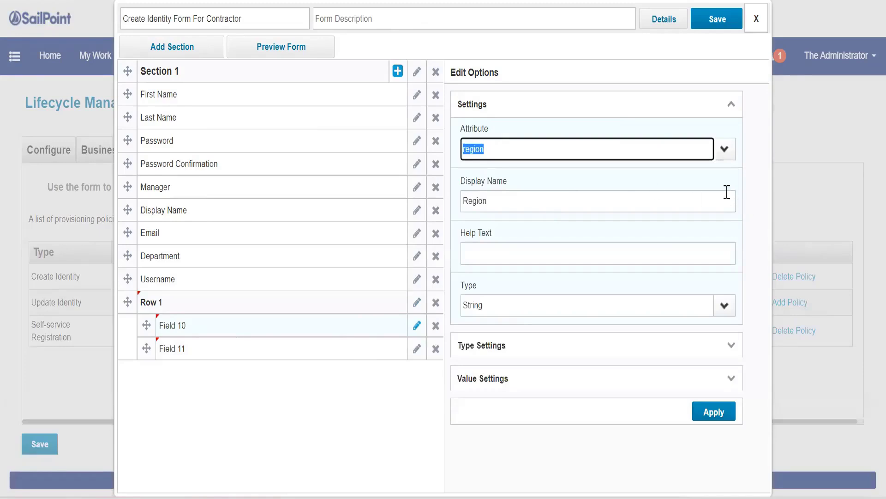
click(715, 411)
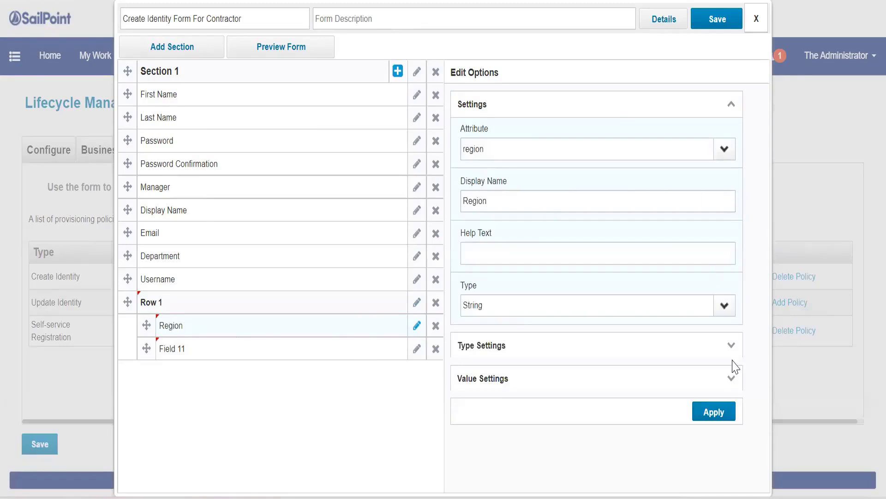
click(415, 352)
click(723, 149)
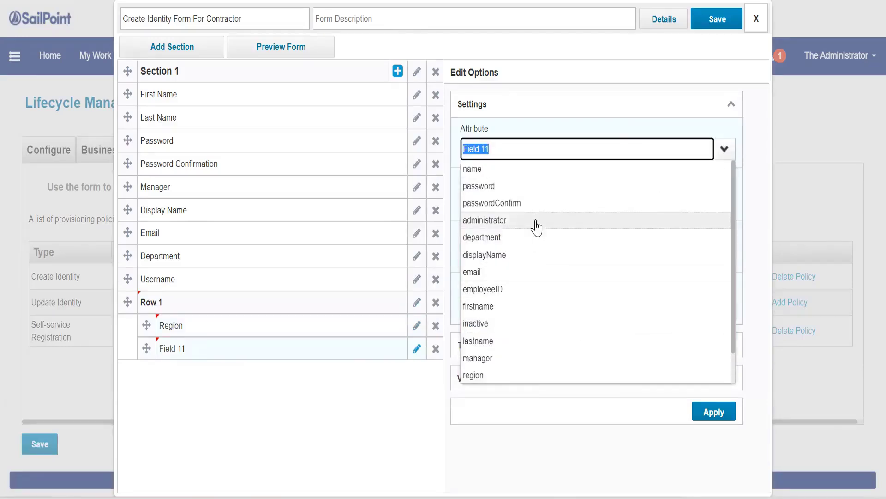
scroll(536, 227, down, 1)
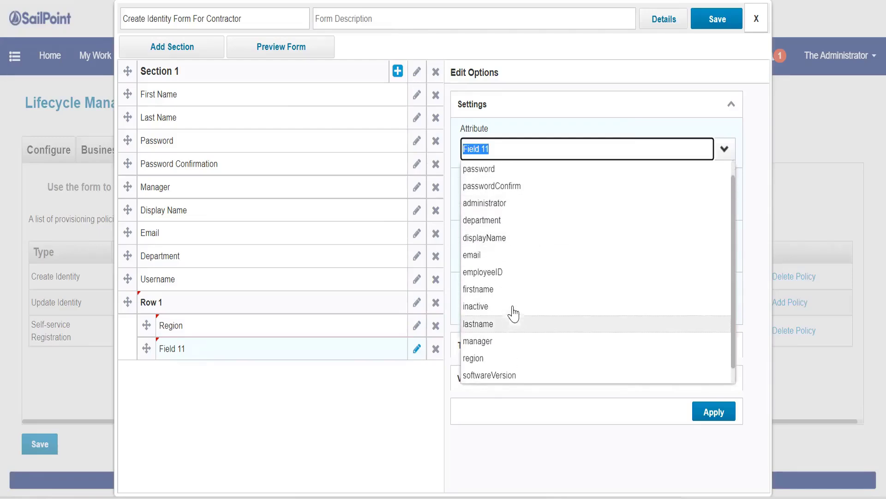
scroll(514, 313, up, 1)
scroll(513, 313, down, 2)
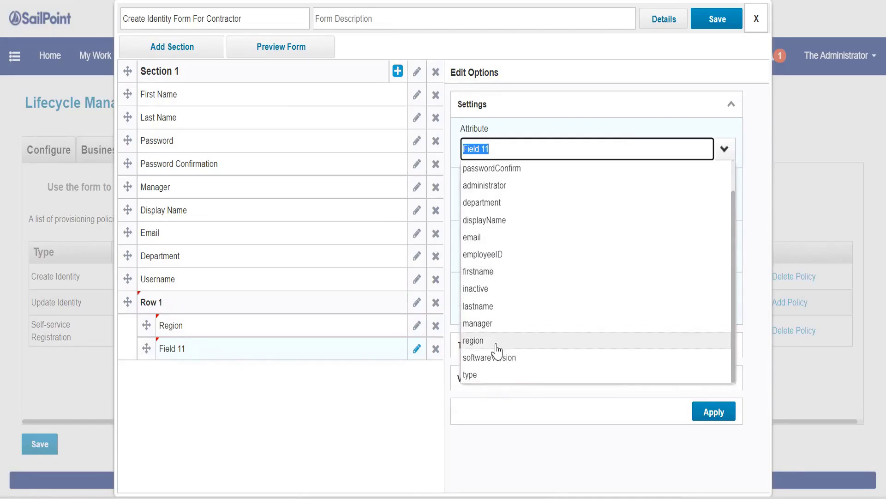
click(485, 255)
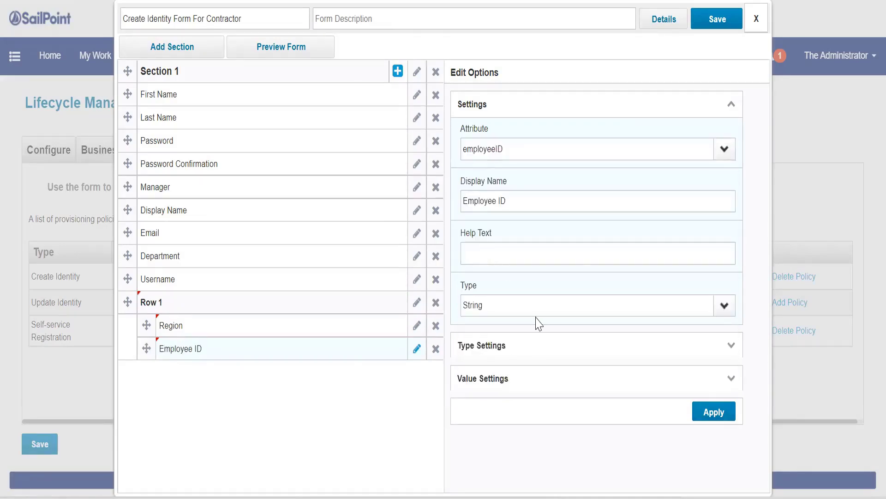
Preview the updated contractor form, then save the Lifecycle Manager changes.
click(269, 50)
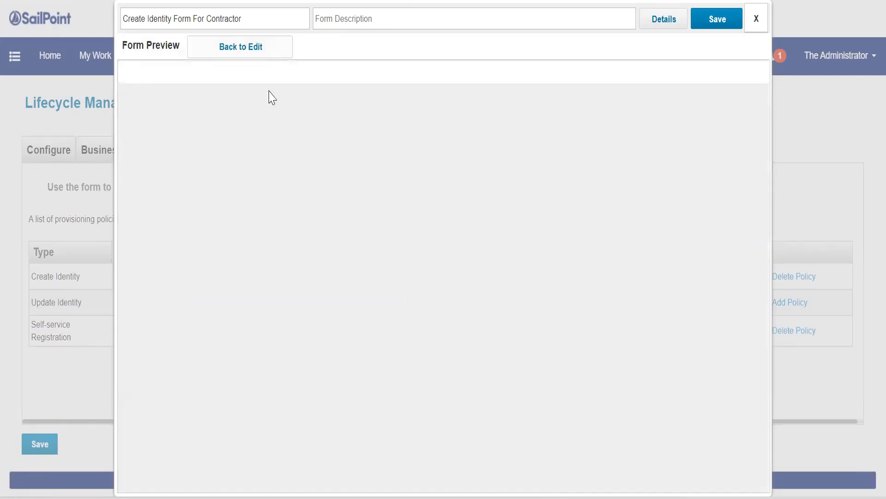
scroll(293, 302, down, 3)
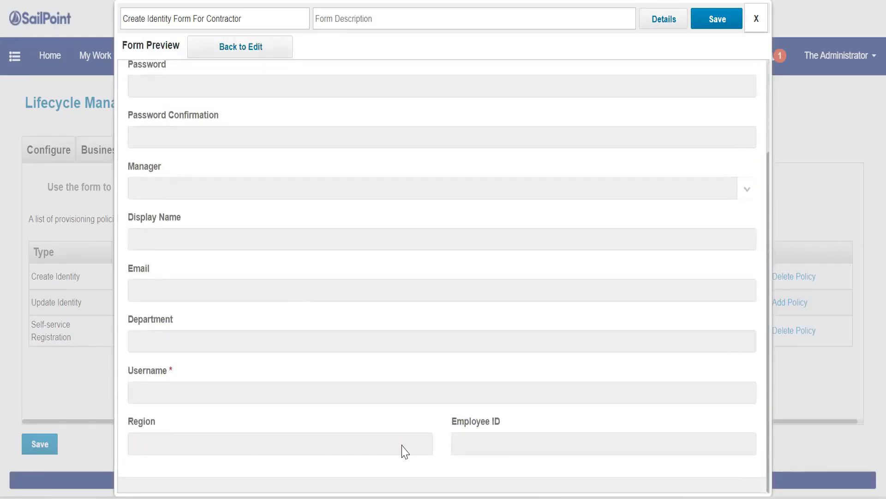
click(736, 19)
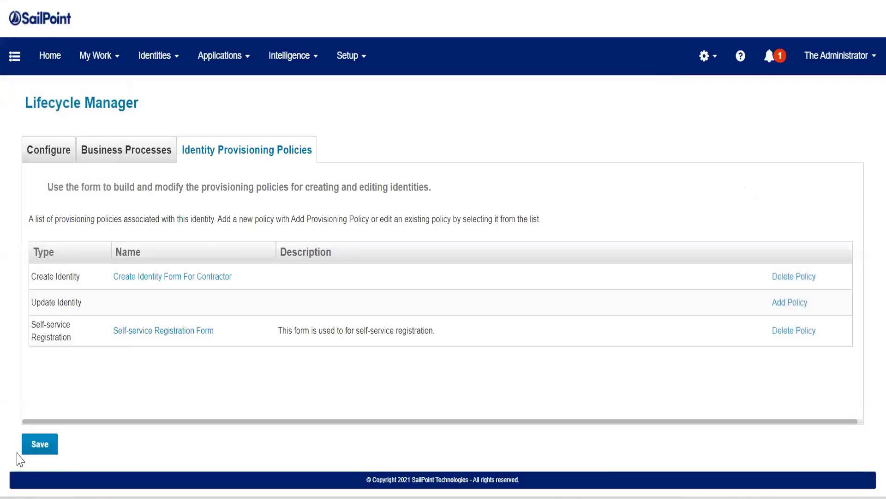
click(33, 451)
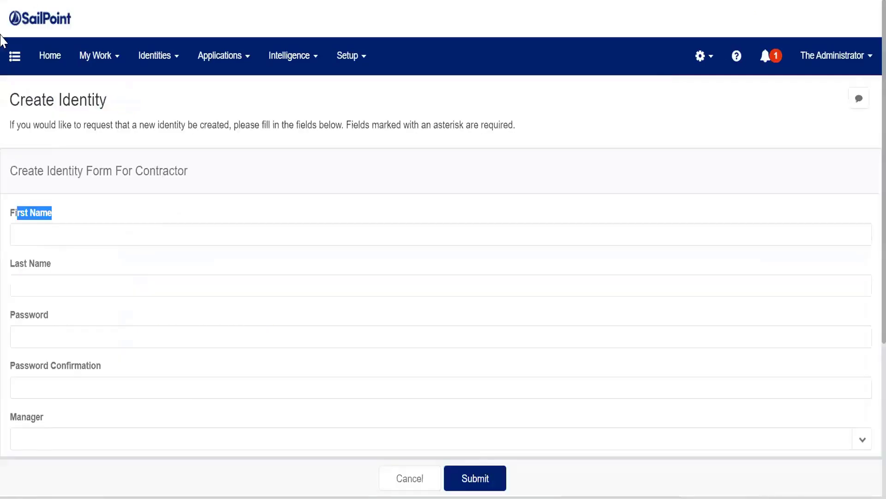
Open the Create Identity request page and check the new Region and Employee ID fields.
click(77, 179)
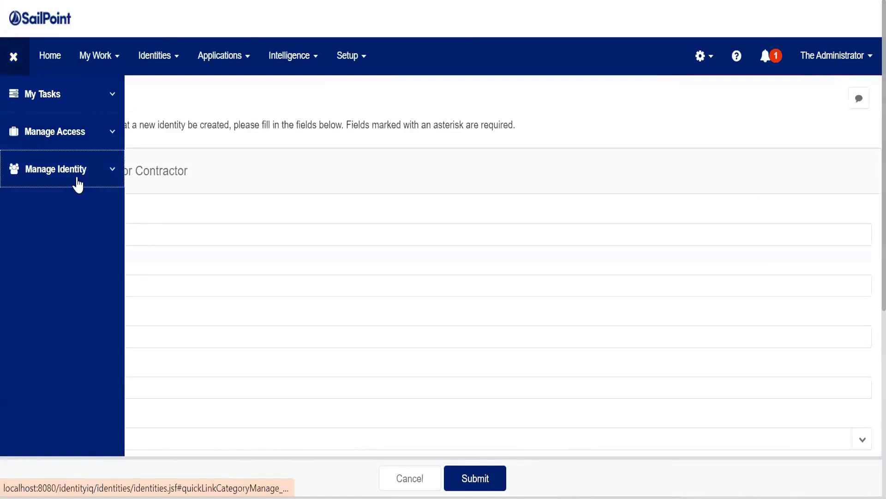
click(73, 202)
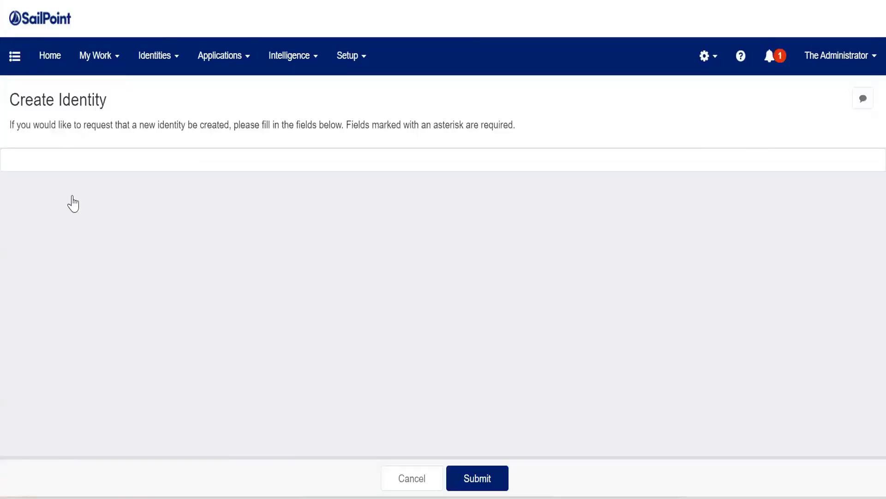
scroll(73, 203, down, 5)
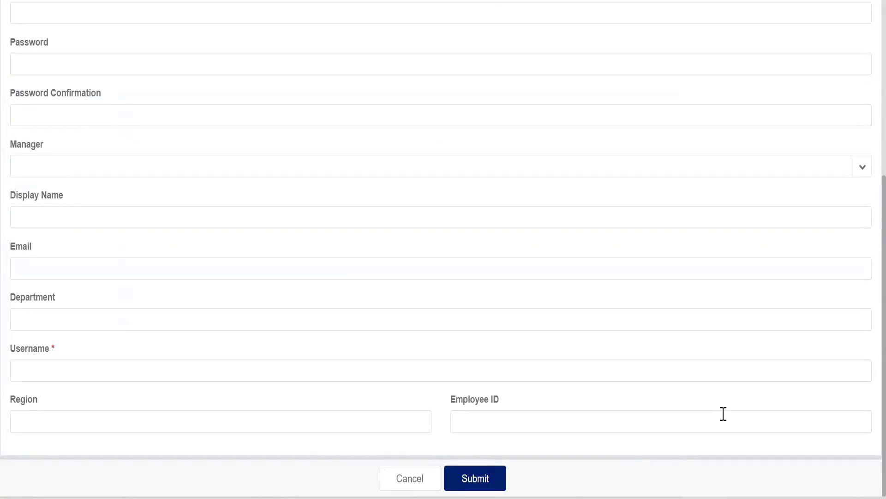
scroll(359, 326, up, 5)
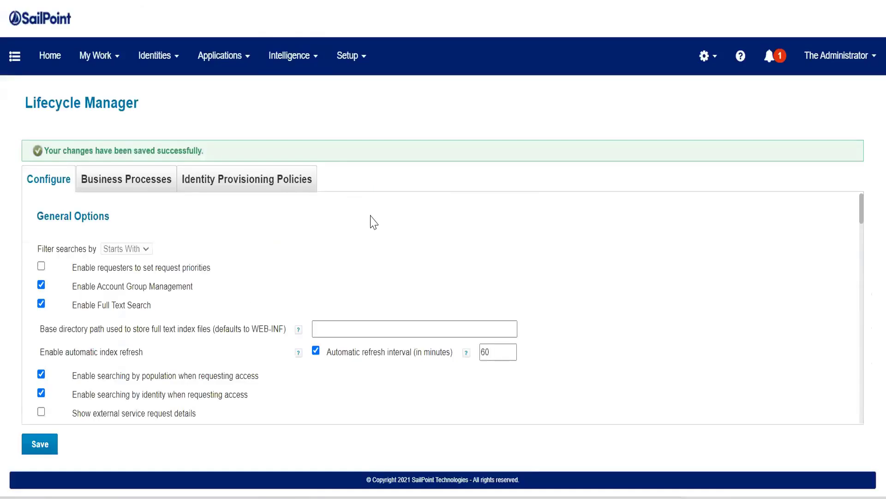
Sign out of IdentityIQ from the Administrator account menu.
click(273, 187)
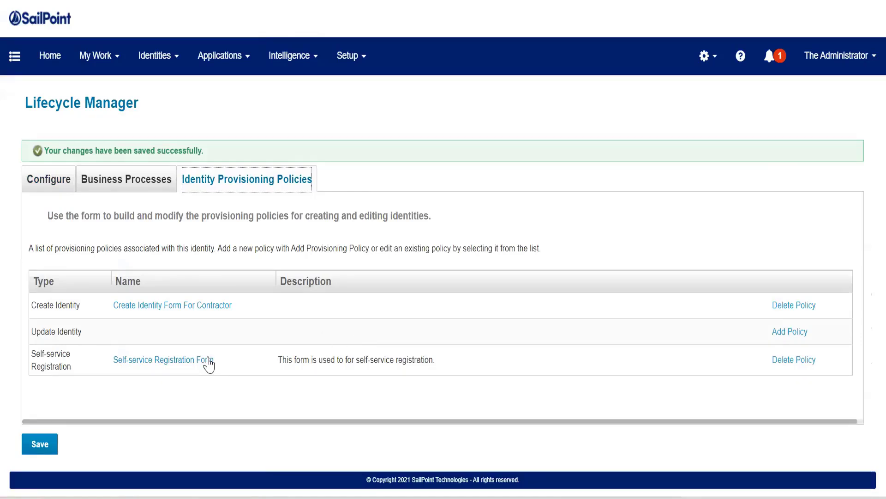
click(836, 69)
click(838, 135)
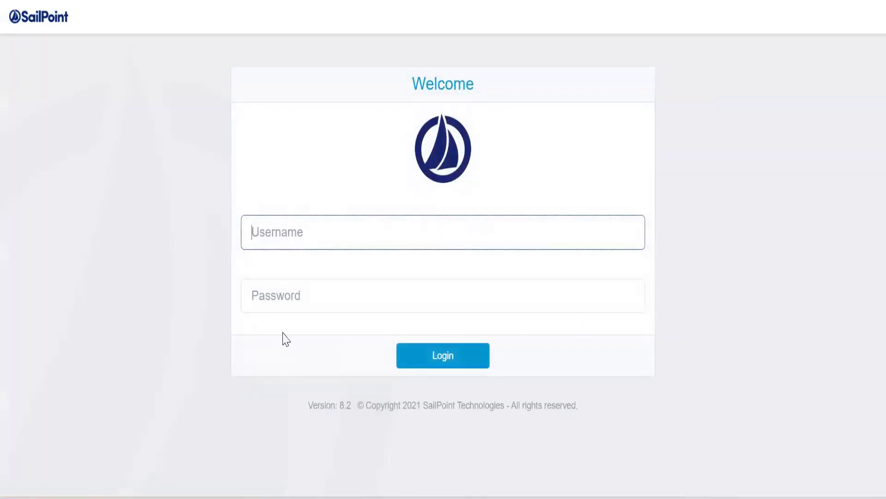
Sign back in with the administrator username and password.
click(289, 292)
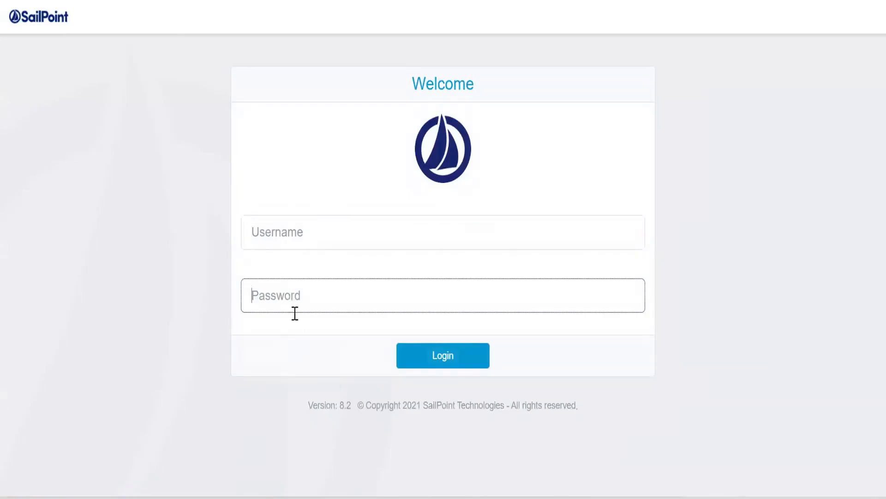
click(312, 221)
text(•••••••)
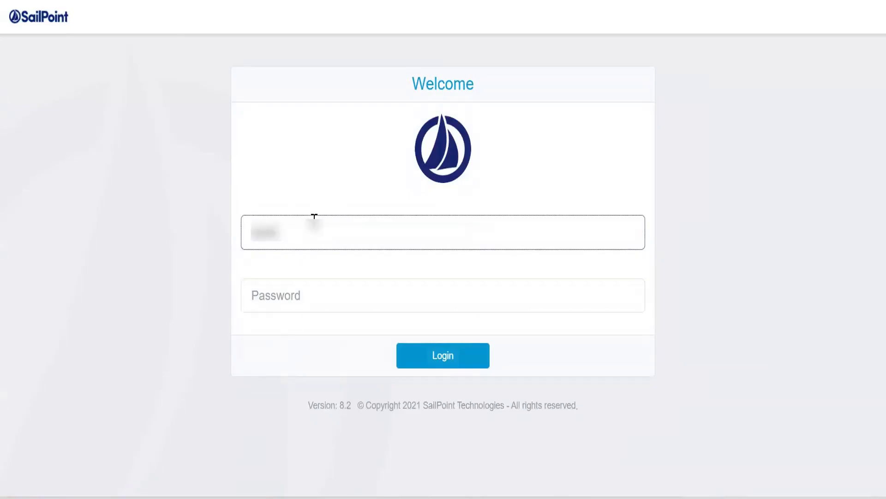
key(Tab)
text(••••)
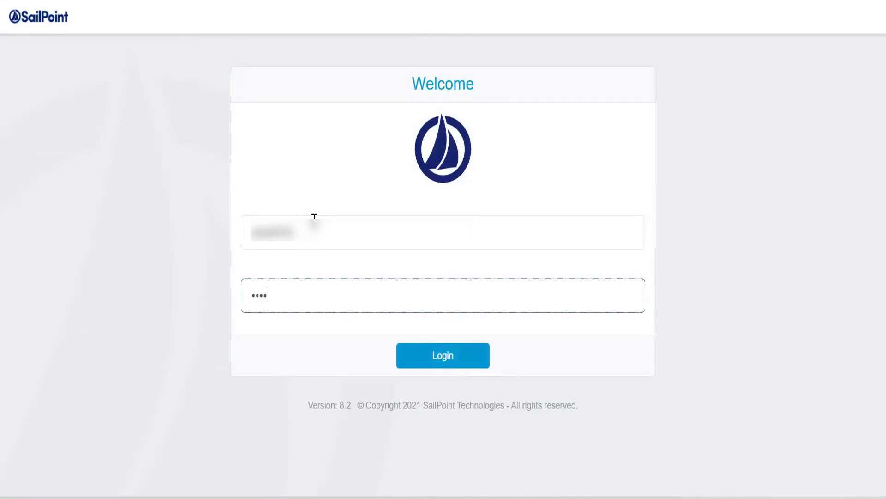
text(•)
click(424, 364)
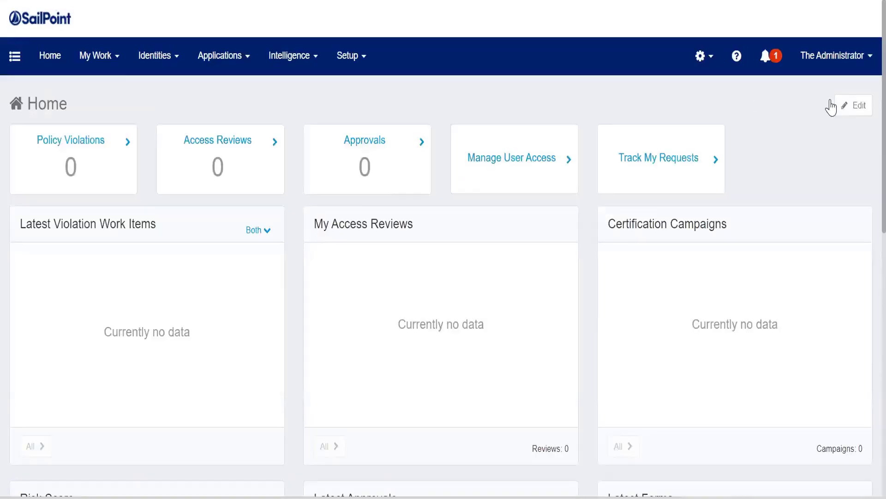
click(704, 57)
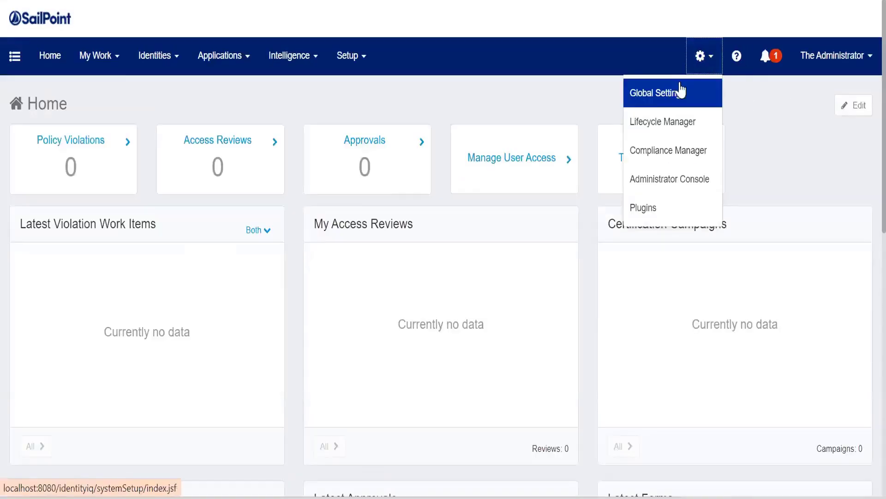
Tick Enable self-service registration under Create Identity Options in Lifecycle Manager and save.
click(668, 134)
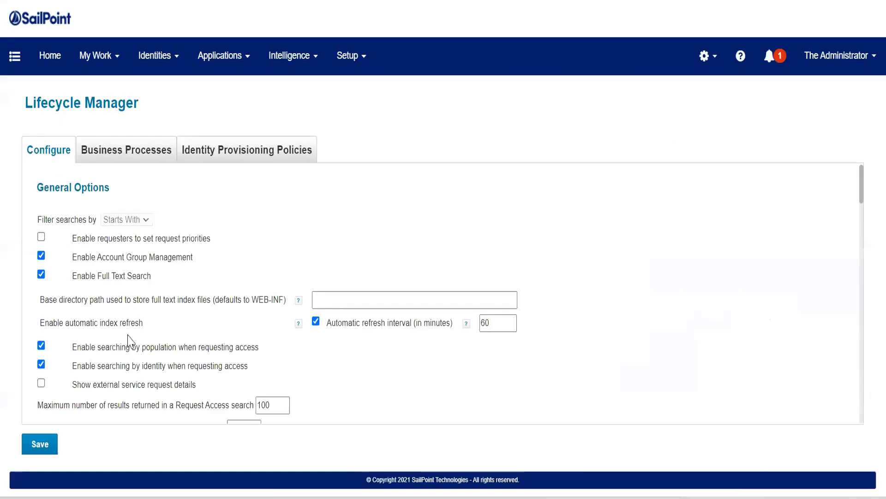
scroll(128, 340, down, 8)
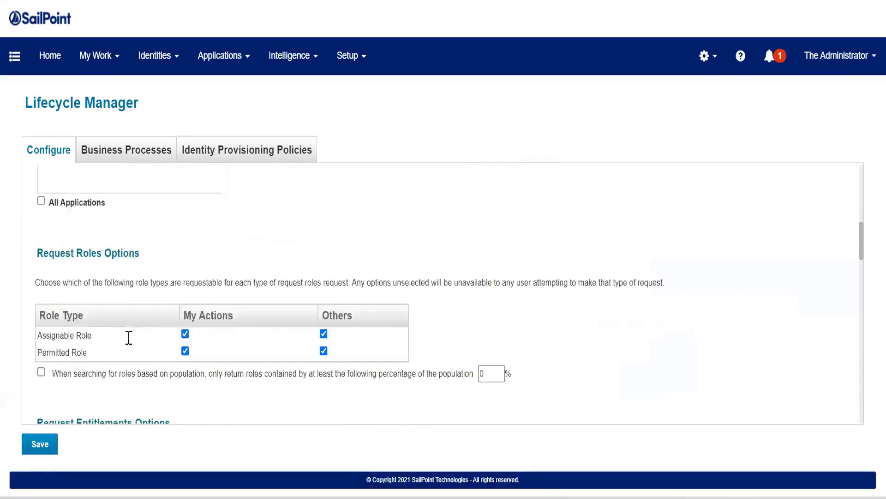
scroll(128, 338, down, 8)
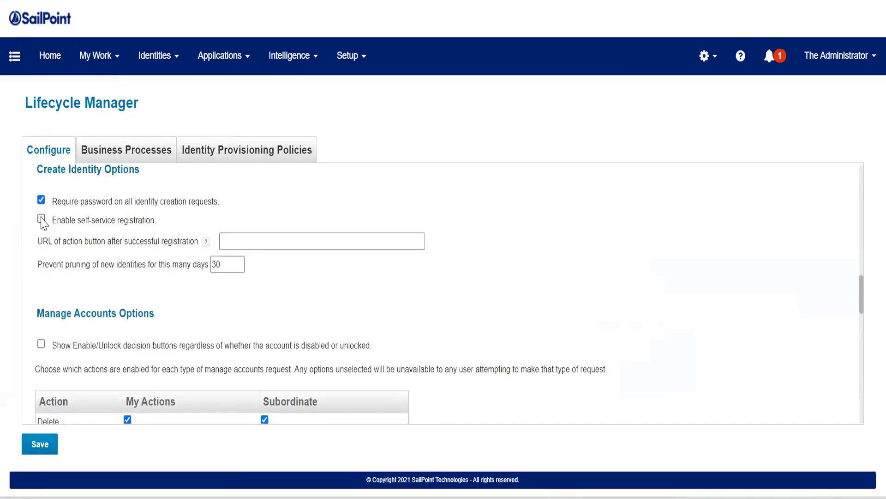
drag(70, 220, 170, 241)
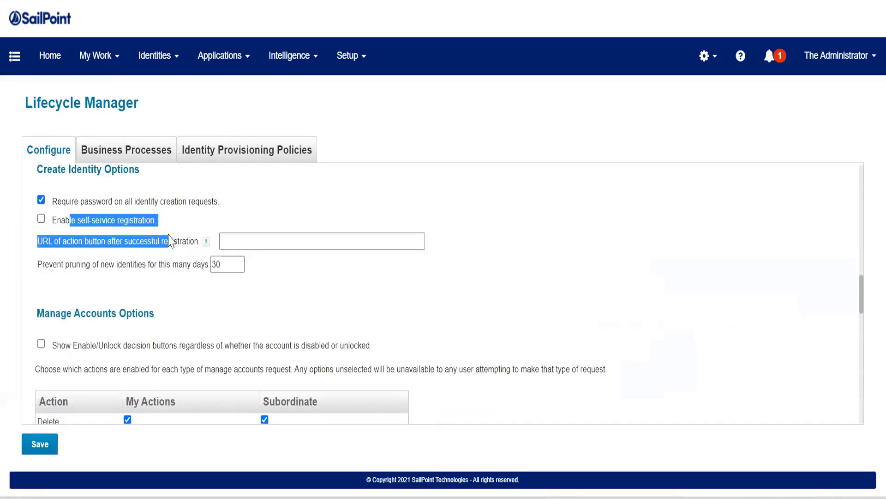
click(70, 238)
click(41, 218)
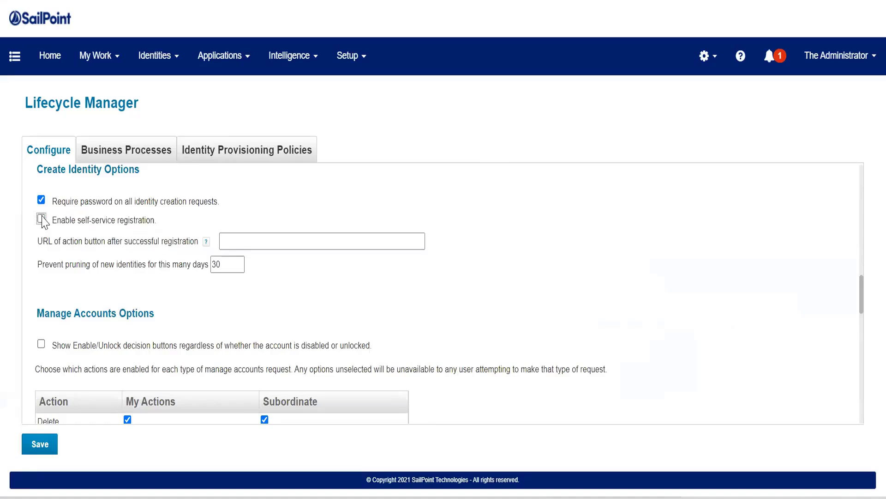
click(44, 454)
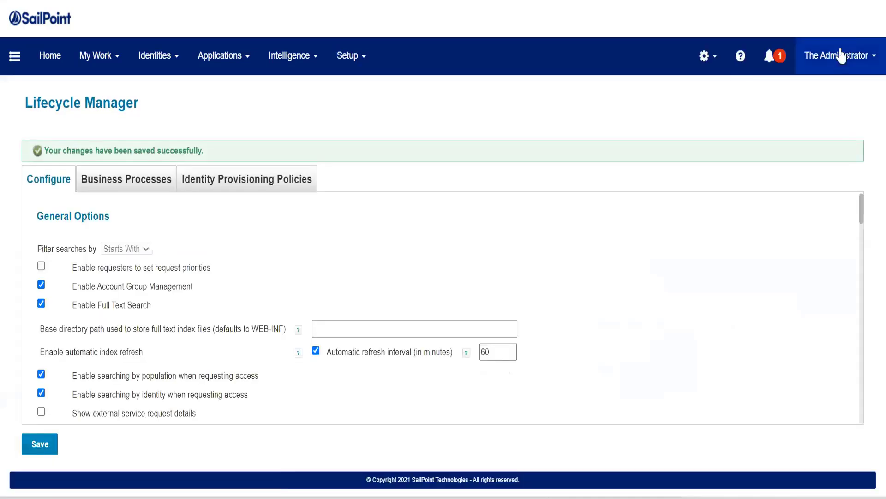
click(854, 57)
Sign out, review the New User Registration form from the login page, then cancel back.
click(837, 137)
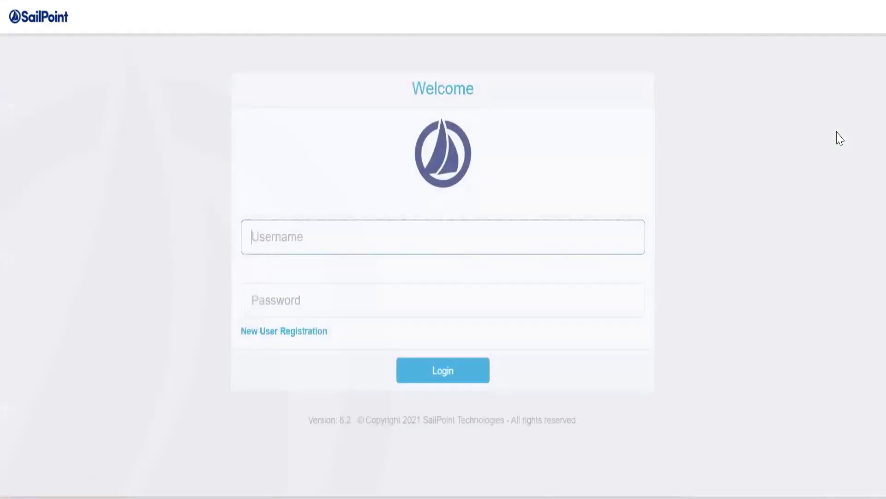
click(293, 329)
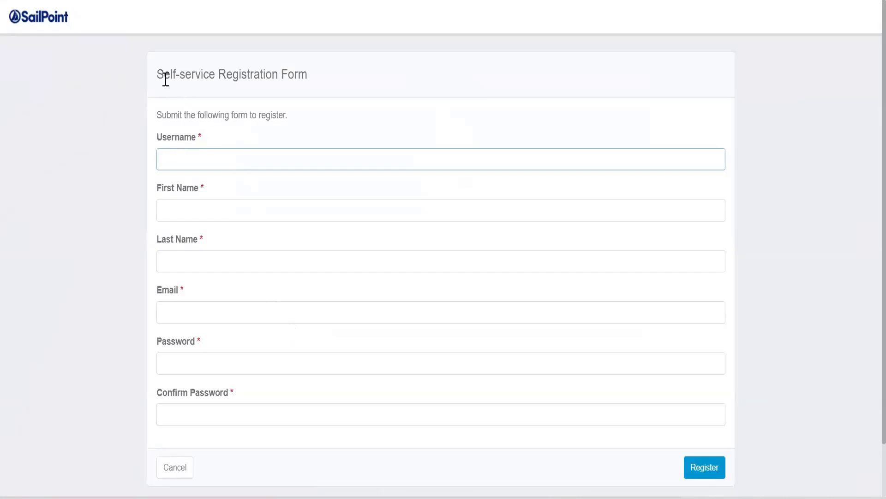
drag(158, 74, 337, 79)
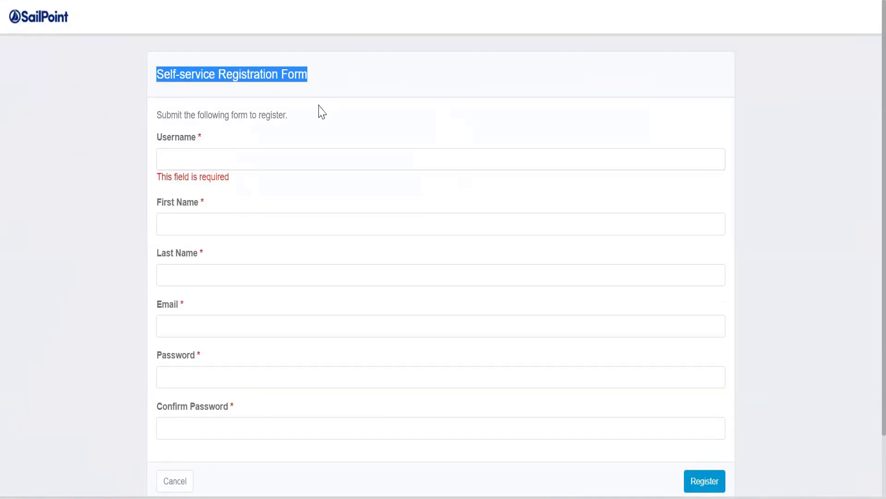
drag(237, 147, 173, 468)
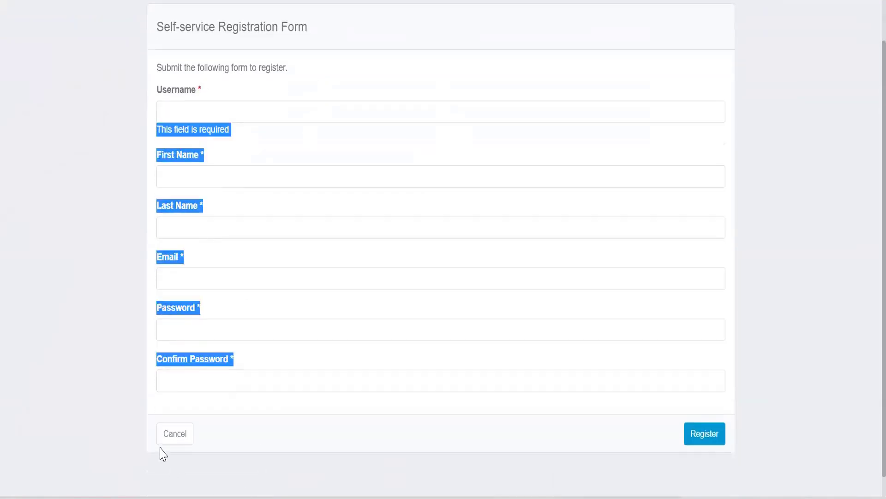
click(168, 432)
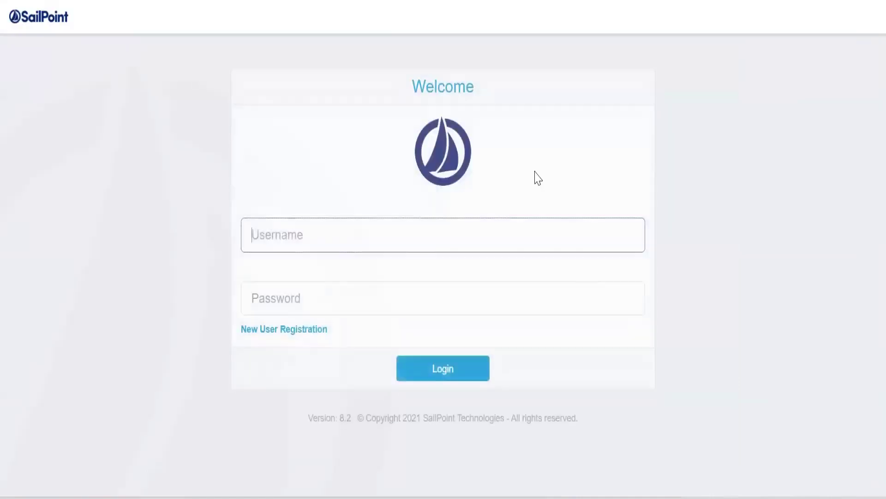
Log back in with the administrator username and password.
text(spadmin)
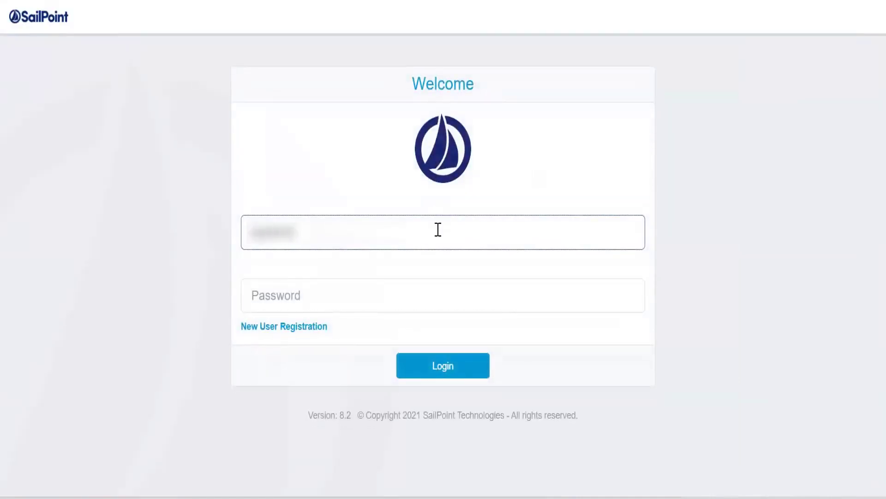
key(Tab)
text(•dmin)
key(Return)
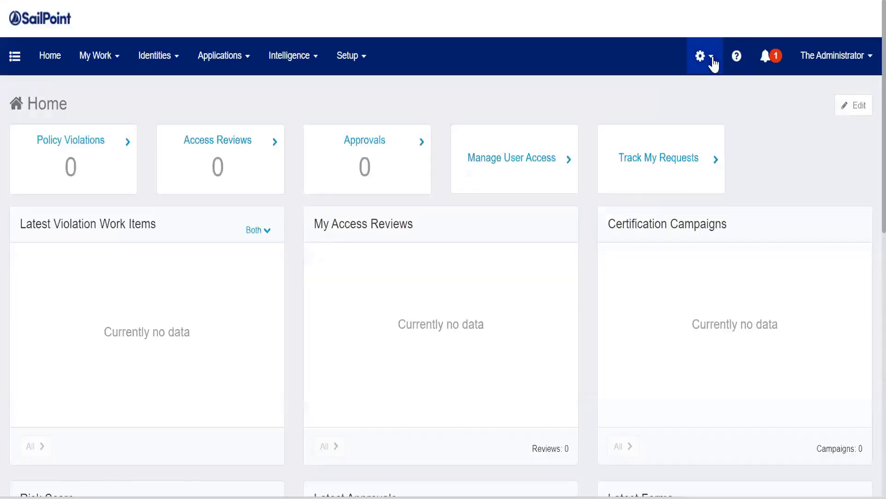
Open the Self-service Registration Form under Lifecycle Manager's Identity Provisioning Policies.
click(713, 63)
click(661, 122)
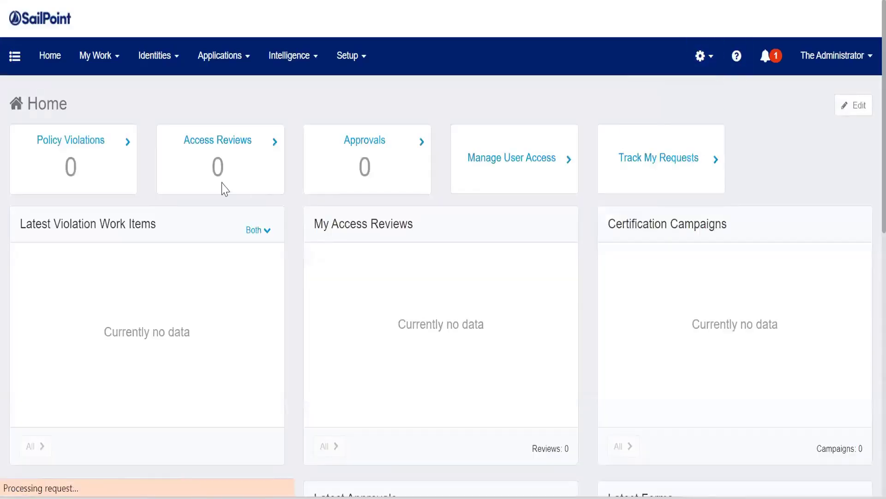
click(260, 157)
click(124, 331)
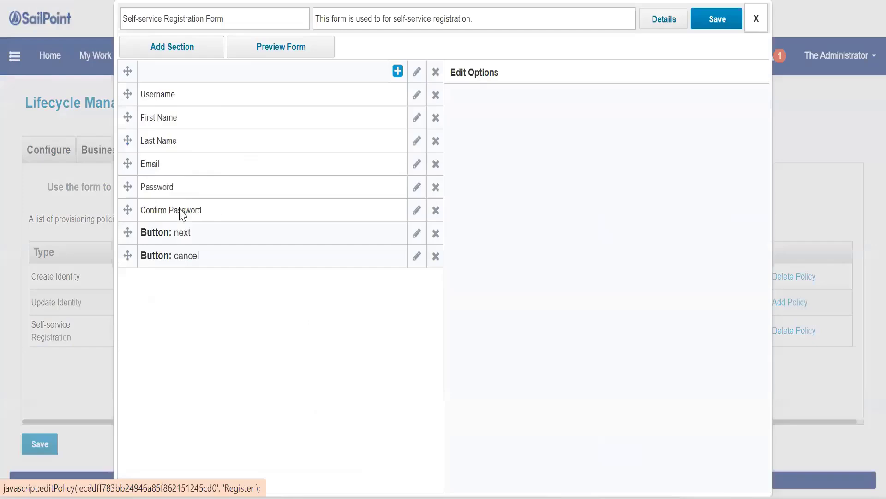